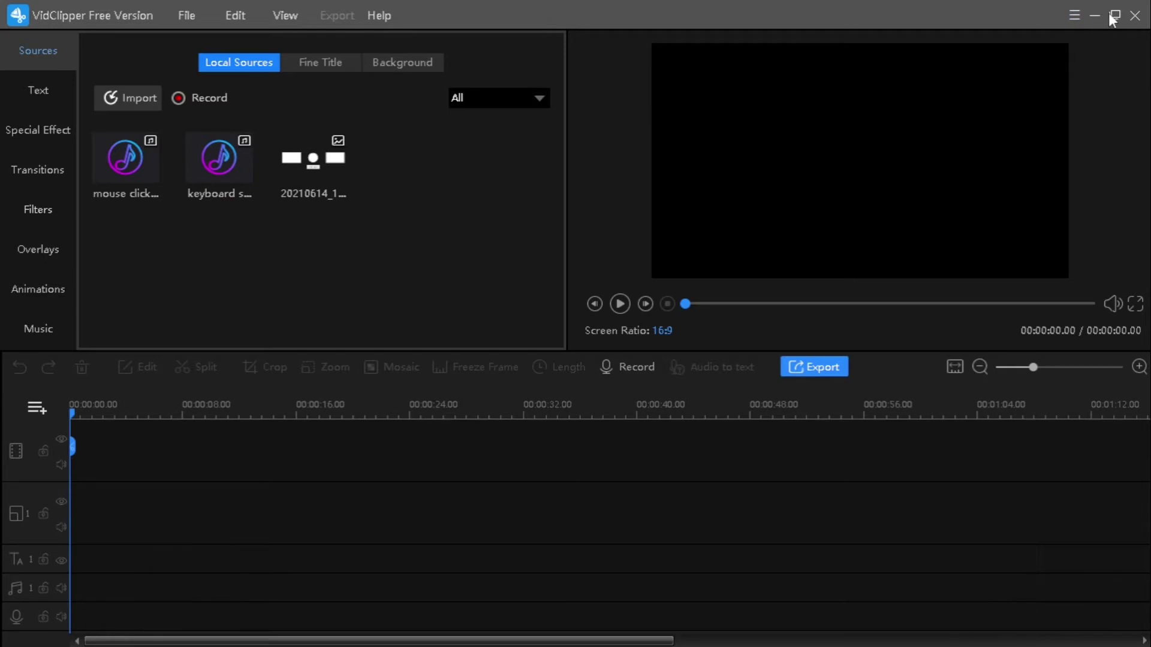
# Step: Import the contents of the "to edit" folder on New Volume (D:) into the project's local sources
pyautogui.click(1114, 17)
pyautogui.press('super+e')
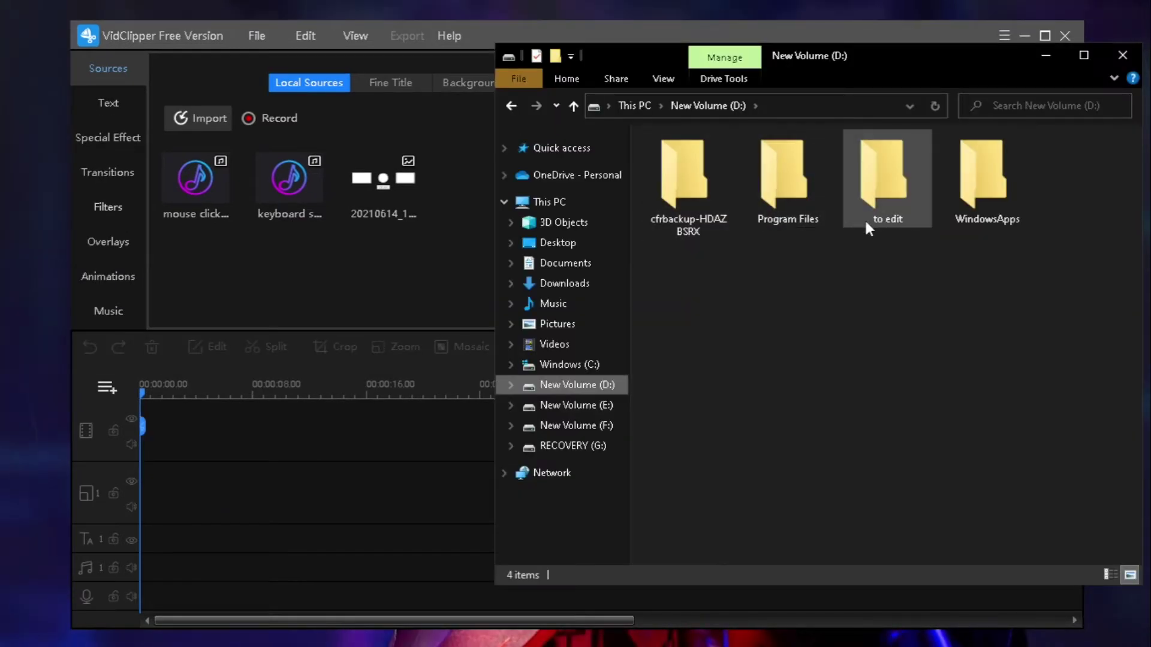
pyautogui.moveTo(875, 203); pyautogui.dragTo(296, 297)
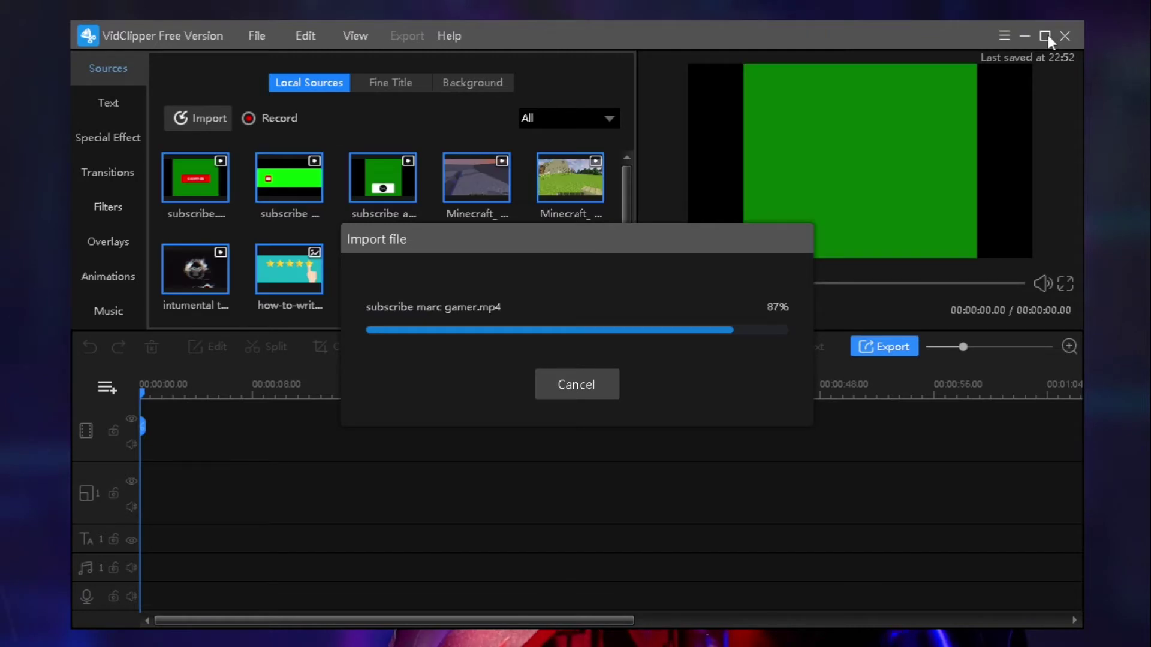
pyautogui.click(1047, 35)
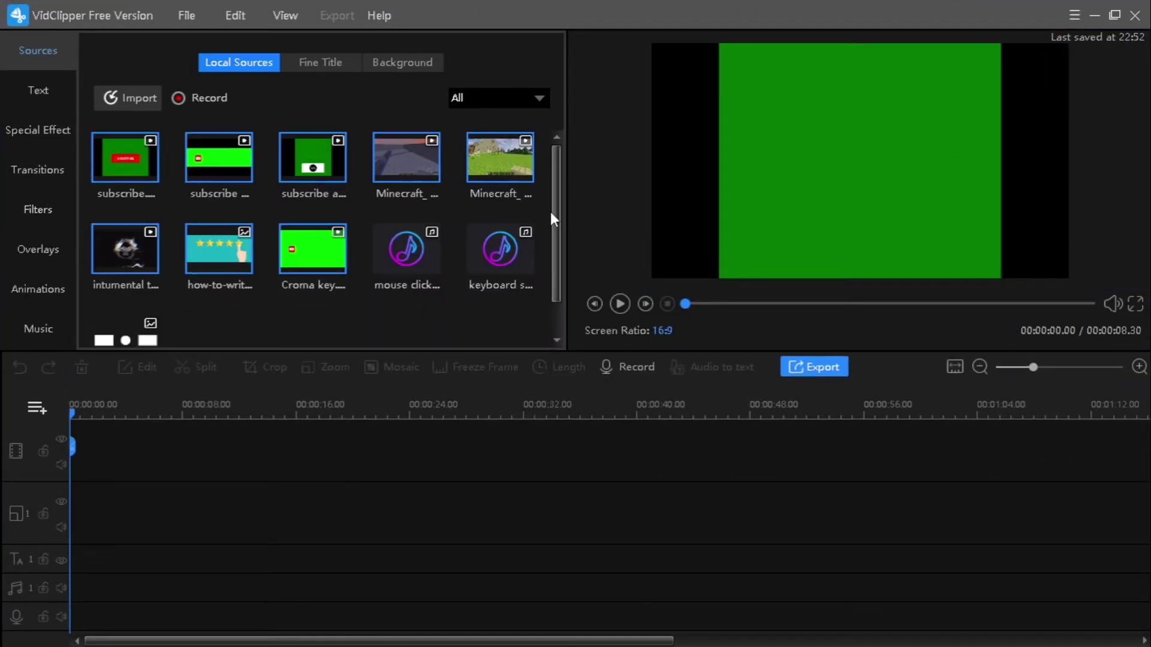
pyautogui.moveTo(551, 211); pyautogui.dragTo(570, 173)
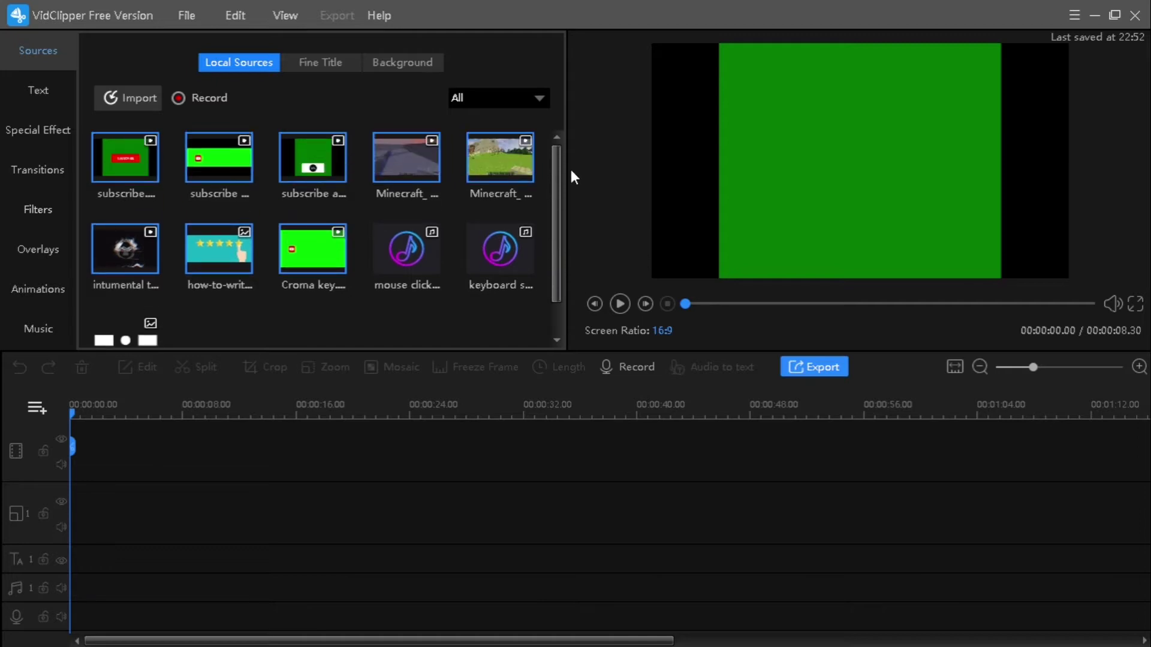
pyautogui.click(336, 325)
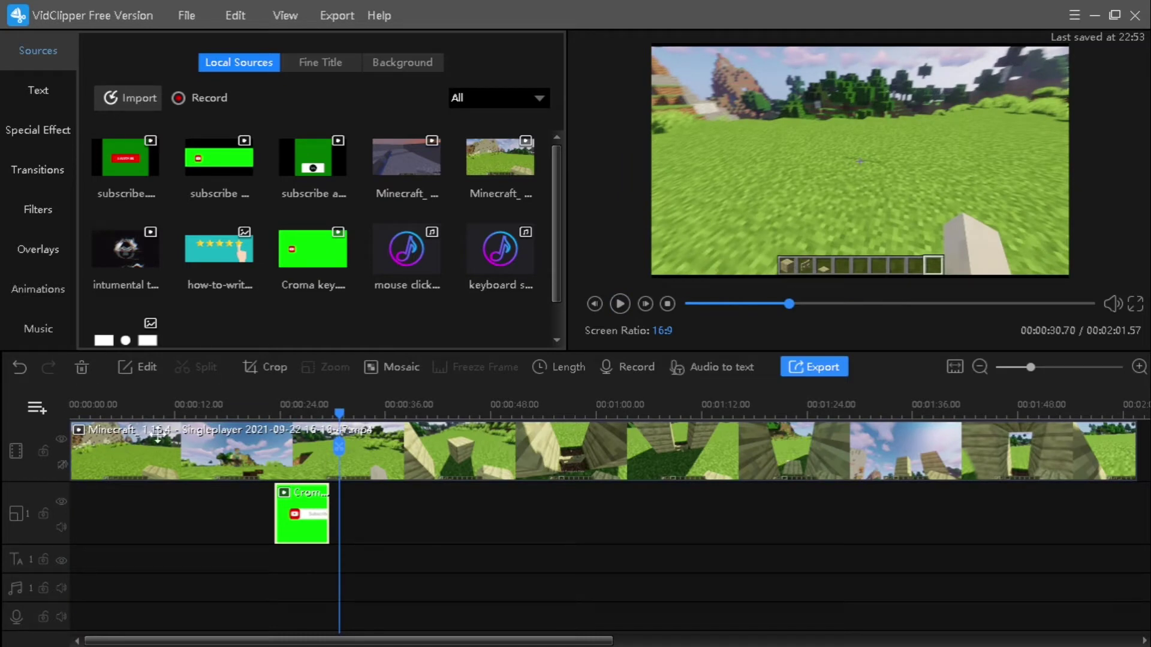
# Step: Replace the Minecraft 1.16.4 clip on the main video track with the Minecraft 1.17.1 Multiplayer (LAN) clip and fit the timeline
pyautogui.click(276, 453)
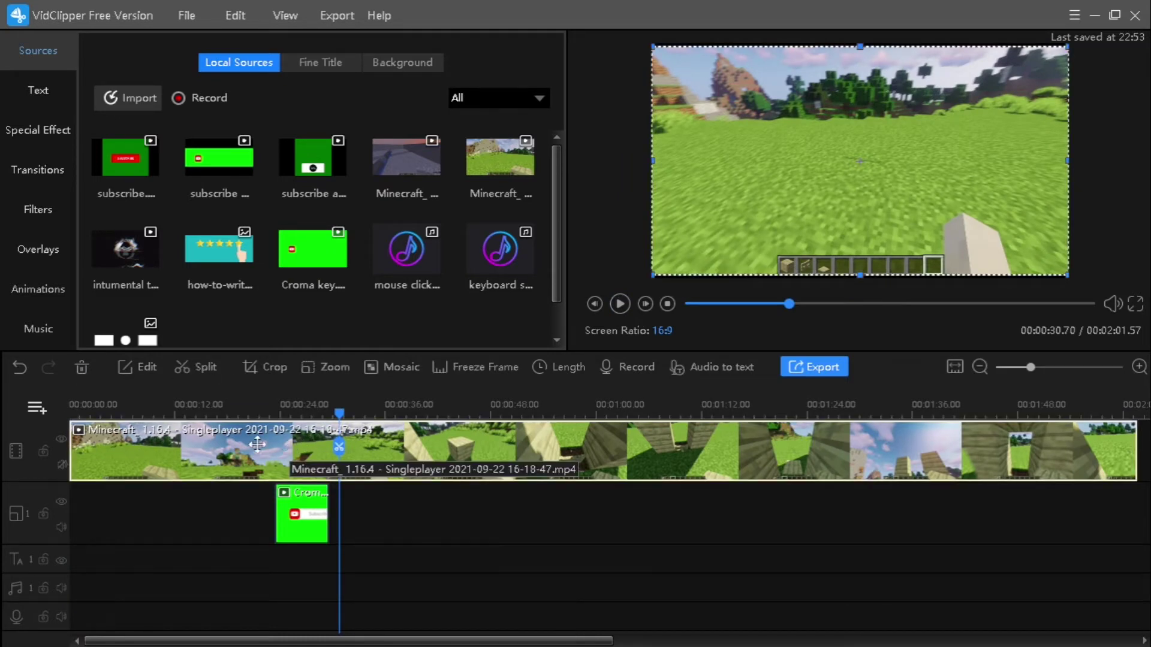
pyautogui.click(81, 367)
pyautogui.moveTo(372, 188); pyautogui.dragTo(164, 451)
pyautogui.click(694, 400)
pyautogui.click(954, 367)
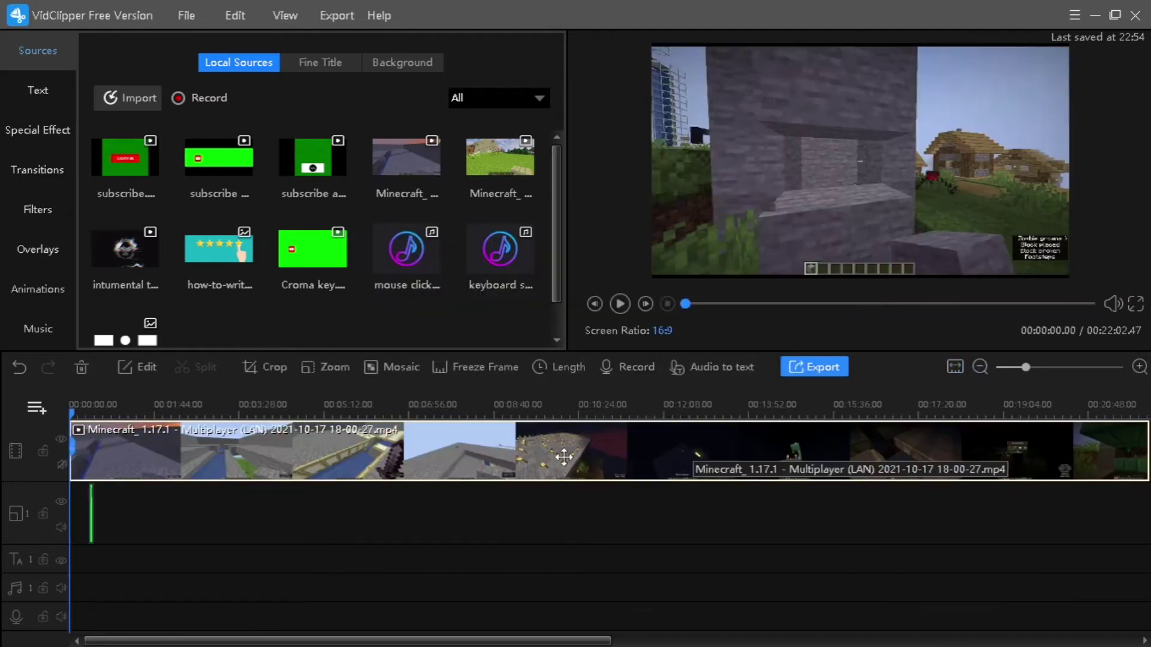
# Step: Split the main Minecraft clip at 00:01:00.00, delete everything after the cut and fit the timeline
pyautogui.click(118, 413)
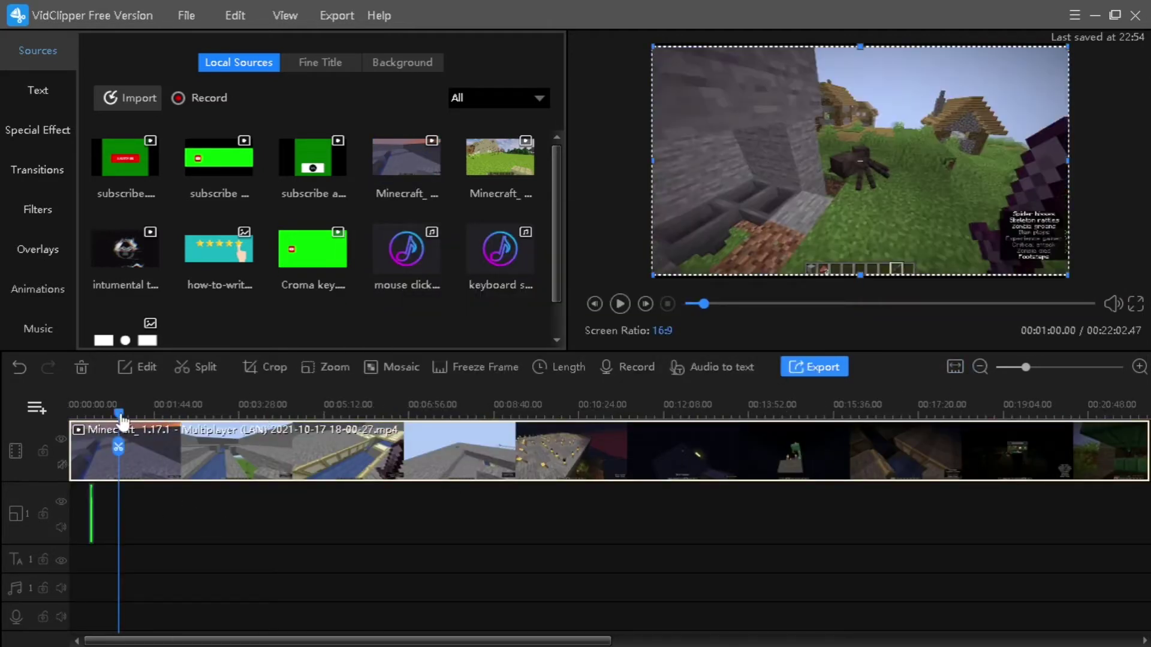
pyautogui.click(118, 447)
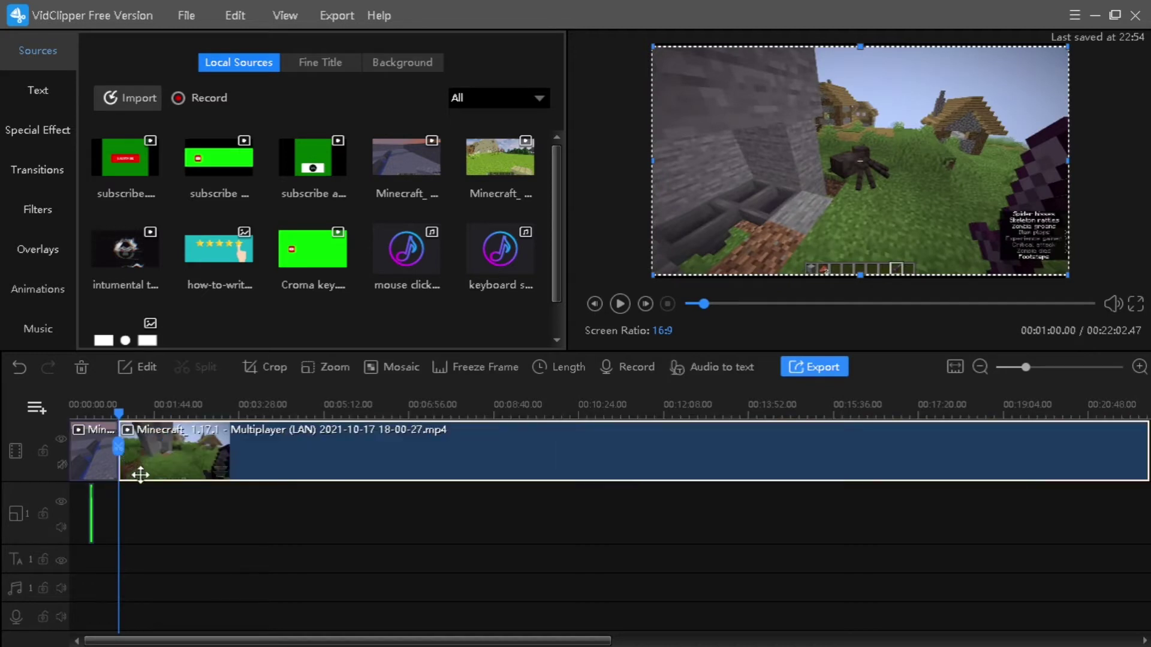
pyautogui.click(82, 368)
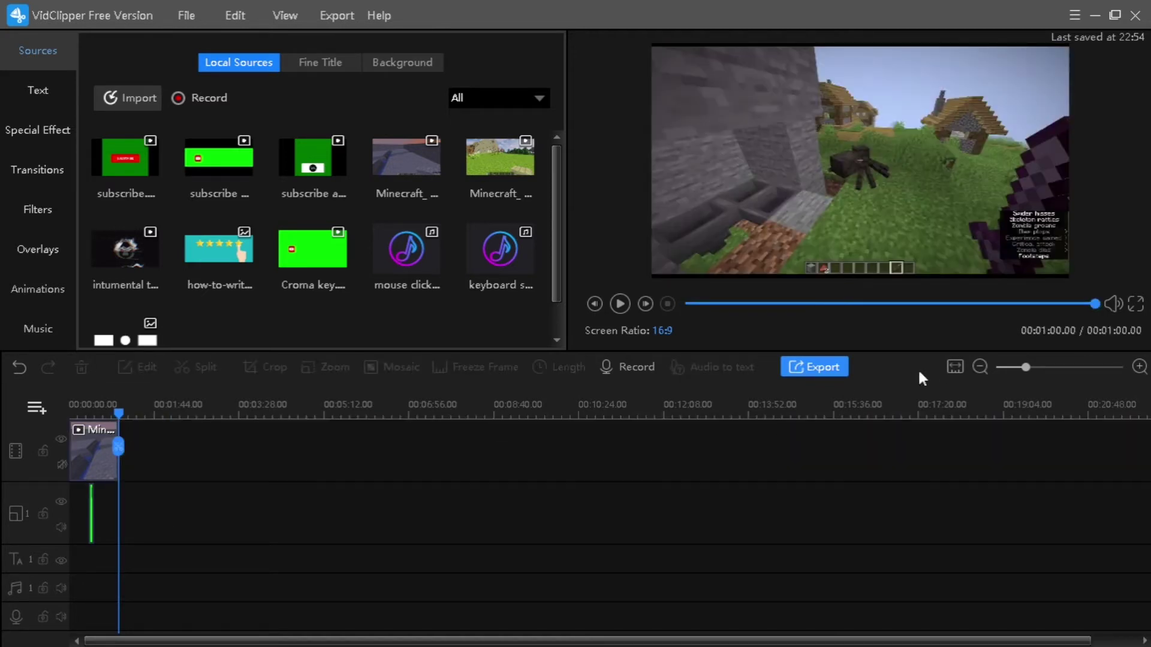
pyautogui.click(954, 368)
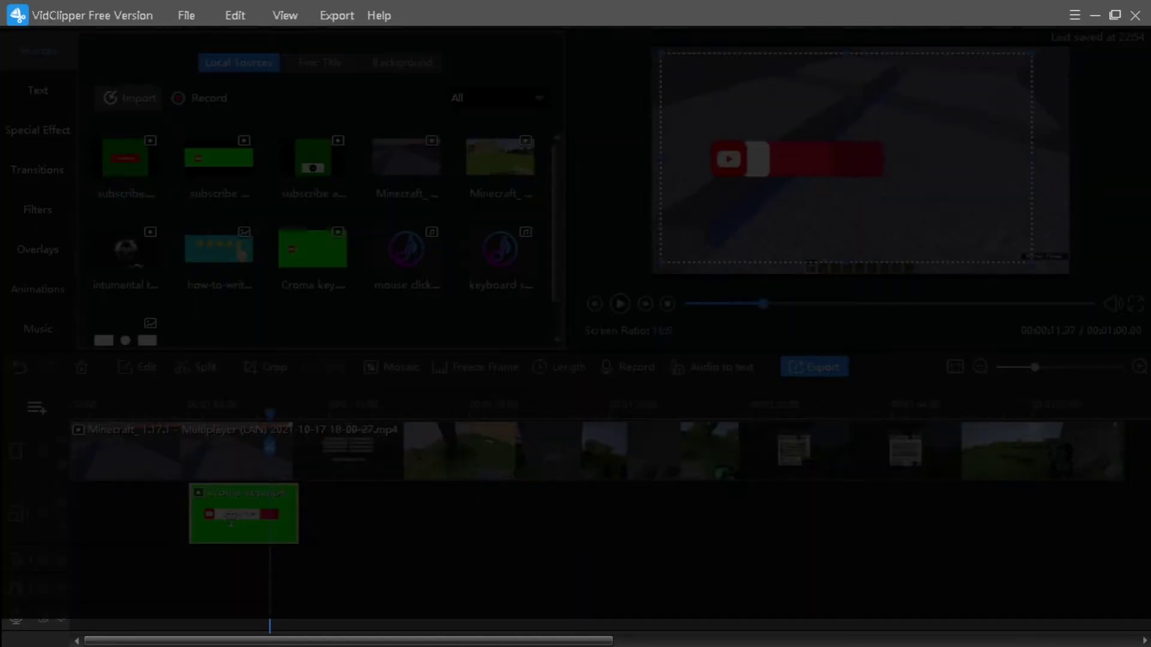
# Step: Open the color keying settings of the Croma key.mp4 overlay clip and lower edge processing and color correction to 0
pyautogui.doubleClick(231, 519)
pyautogui.click(495, 66)
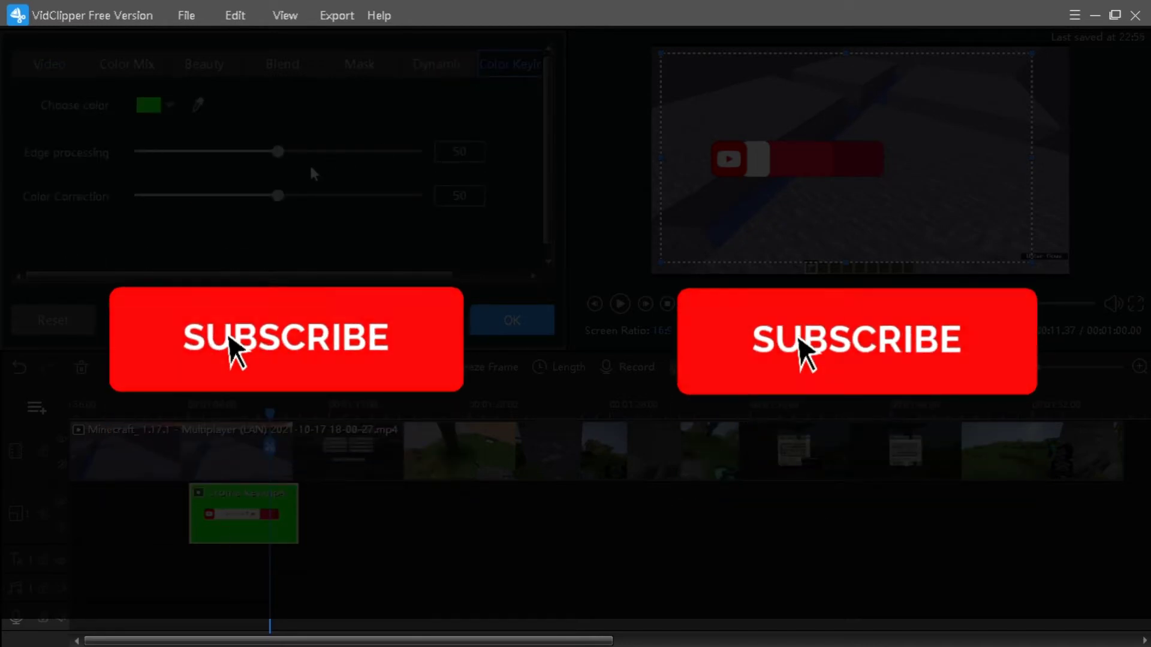
pyautogui.moveTo(278, 151); pyautogui.dragTo(301, 152)
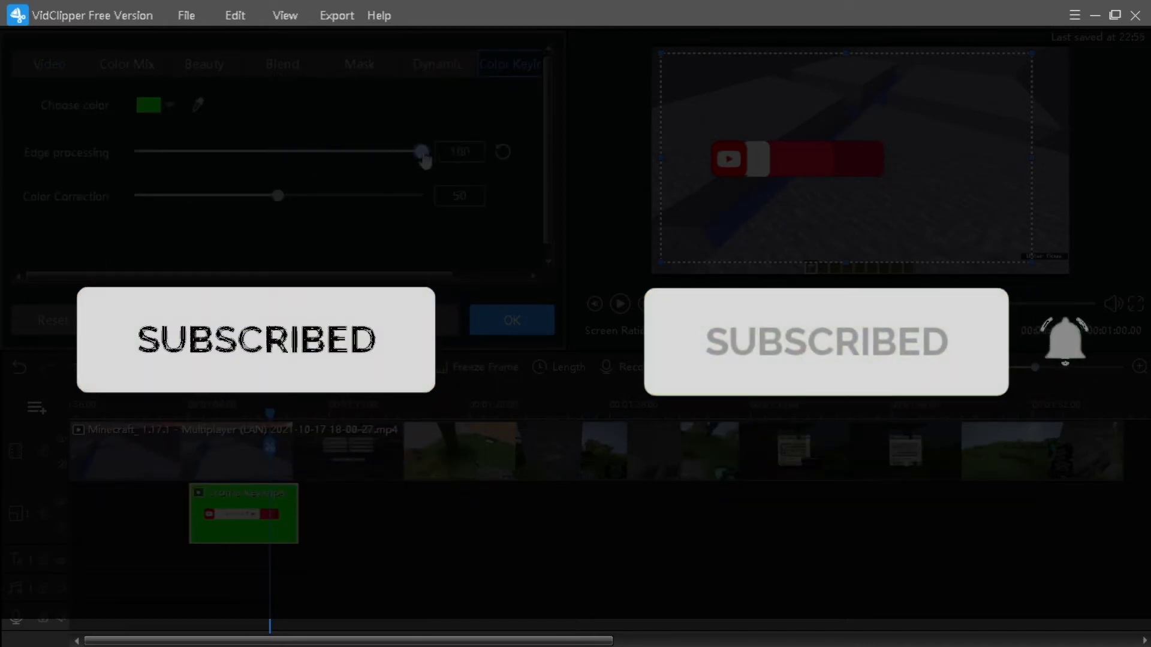
pyautogui.moveTo(438, 156); pyautogui.dragTo(176, 177)
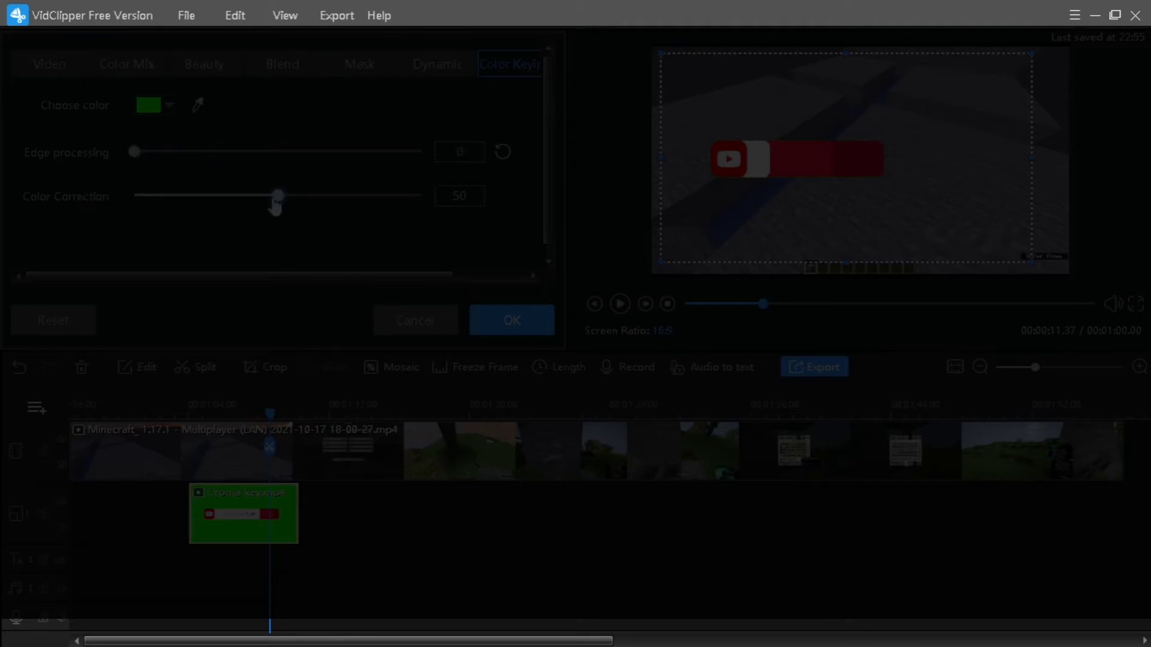
pyautogui.moveTo(333, 207); pyautogui.dragTo(120, 198)
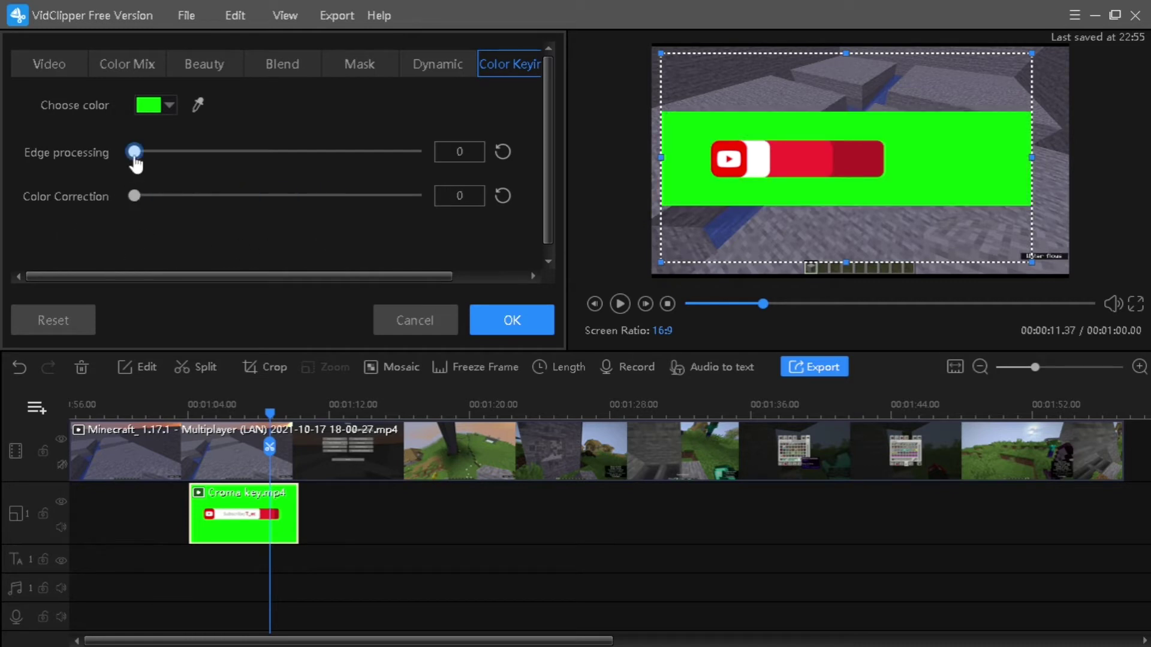
# Step: Set edge processing to 51 and color correction to 54 for the green key of Croma key.mp4 and apply it
pyautogui.moveTo(134, 152); pyautogui.dragTo(427, 199)
pyautogui.moveTo(134, 195); pyautogui.dragTo(306, 242)
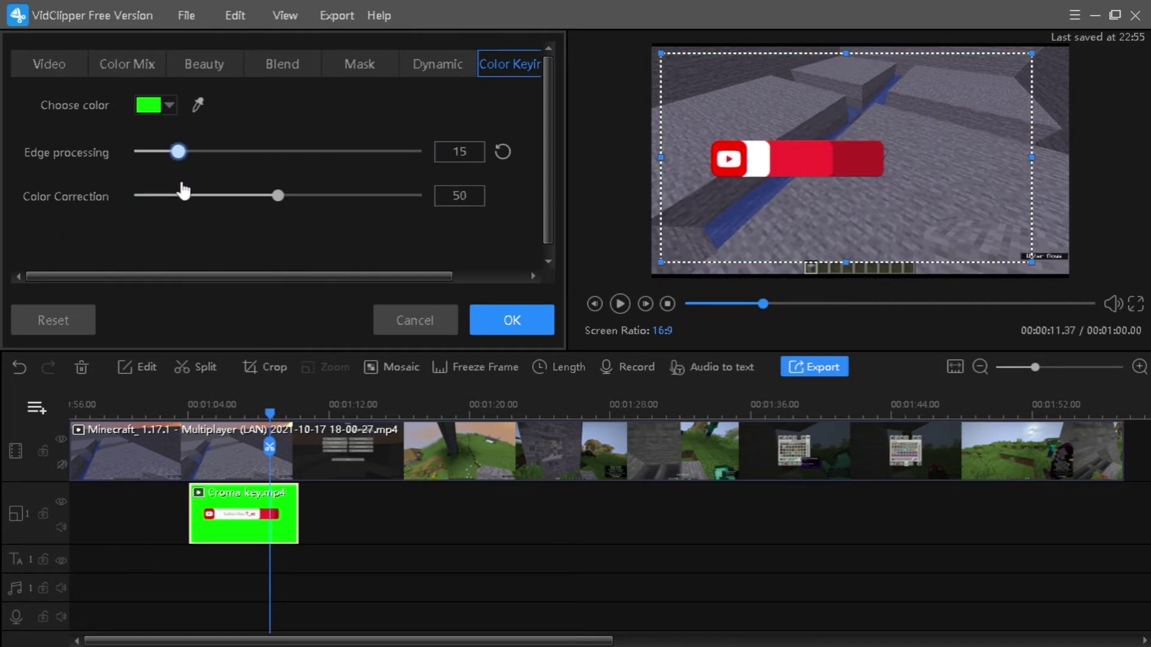
pyautogui.moveTo(278, 195); pyautogui.dragTo(263, 207)
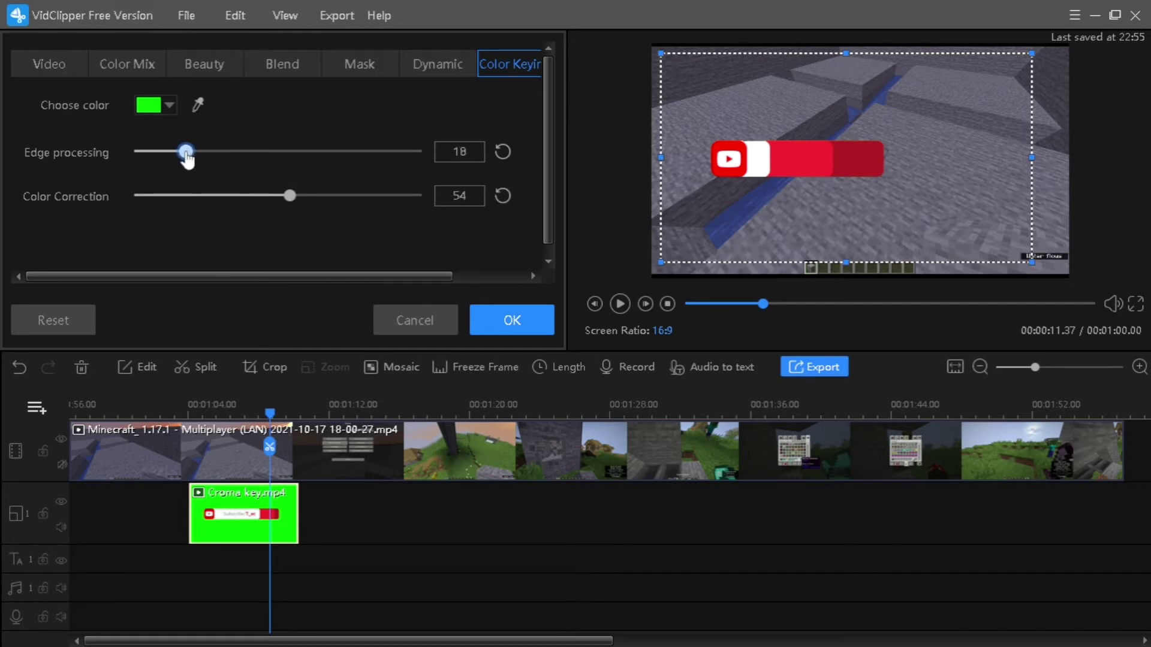
pyautogui.click(451, 323)
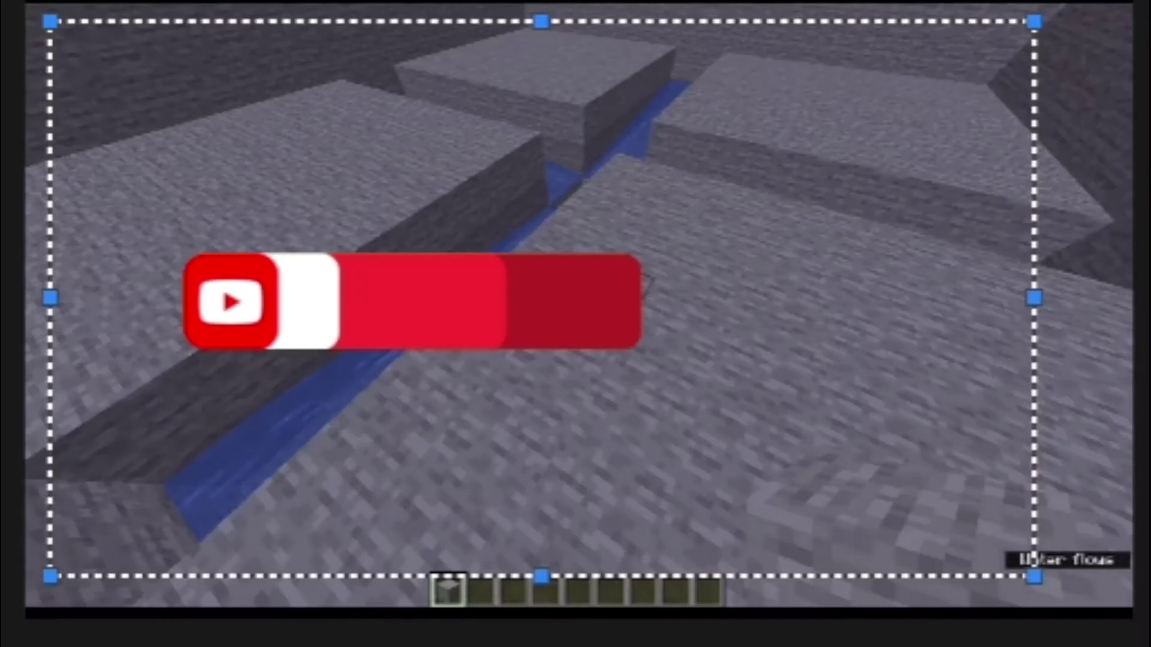
pyautogui.press('space')
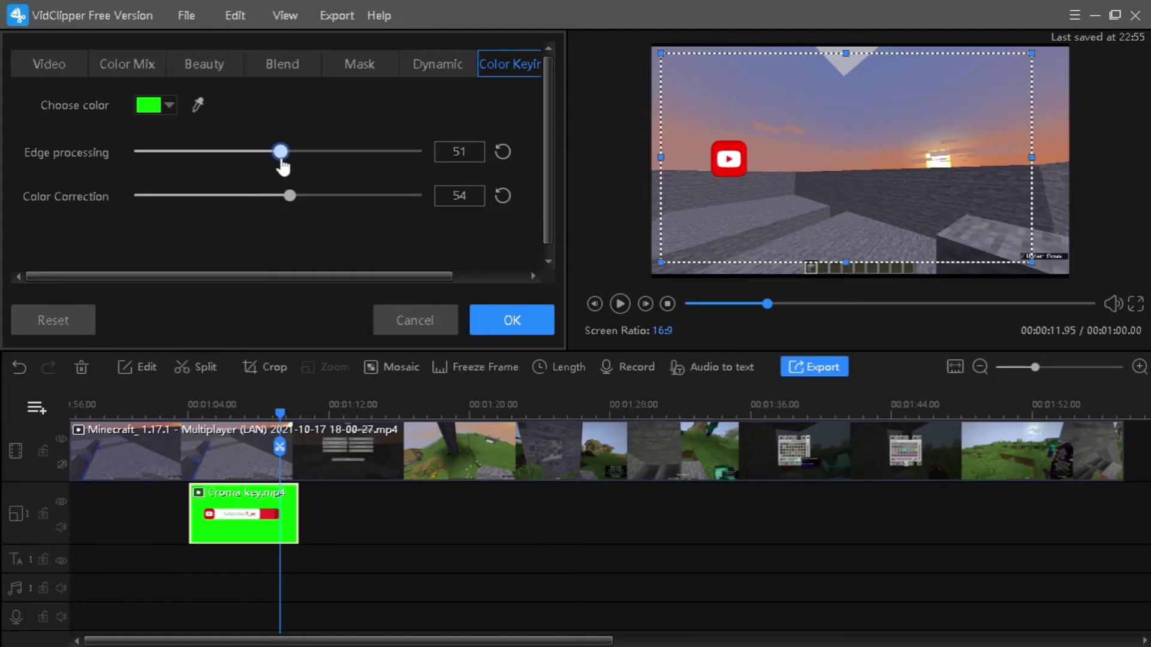
pyautogui.click(512, 320)
# Step: Play back the keyed subscribe overlay, move it to the lower-left corner of the video frame and shrink it
pyautogui.click(620, 303)
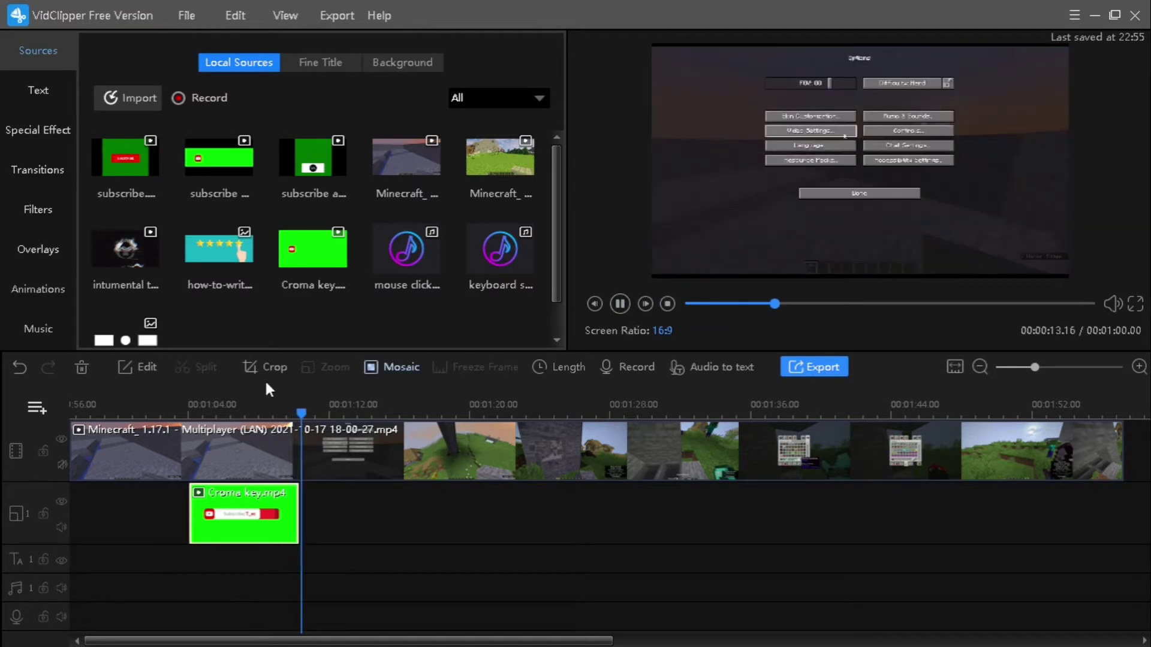
pyautogui.click(222, 402)
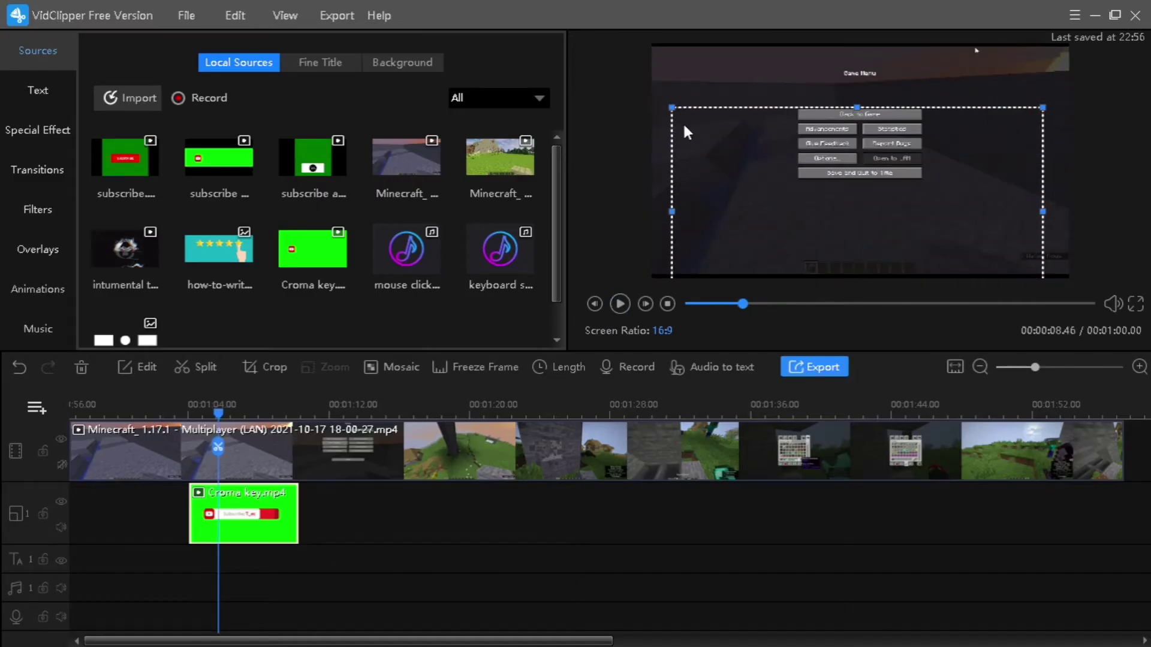
pyautogui.moveTo(252, 411); pyautogui.dragTo(152, 412)
pyautogui.click(620, 304)
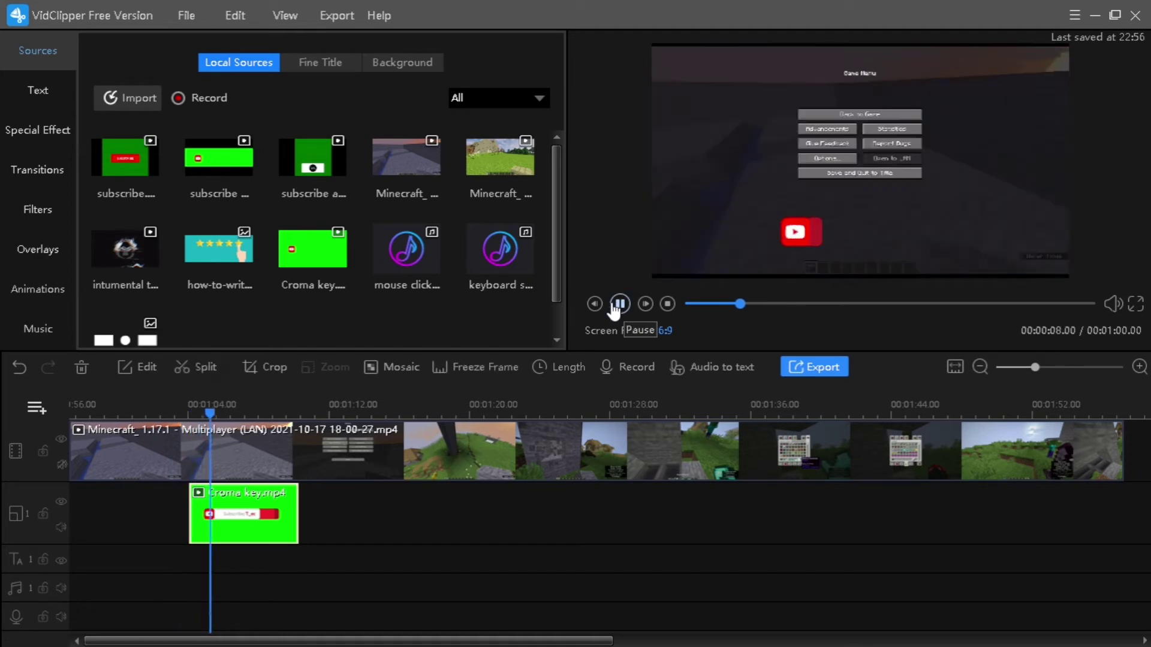
pyautogui.click(620, 304)
pyautogui.moveTo(839, 234); pyautogui.dragTo(720, 241)
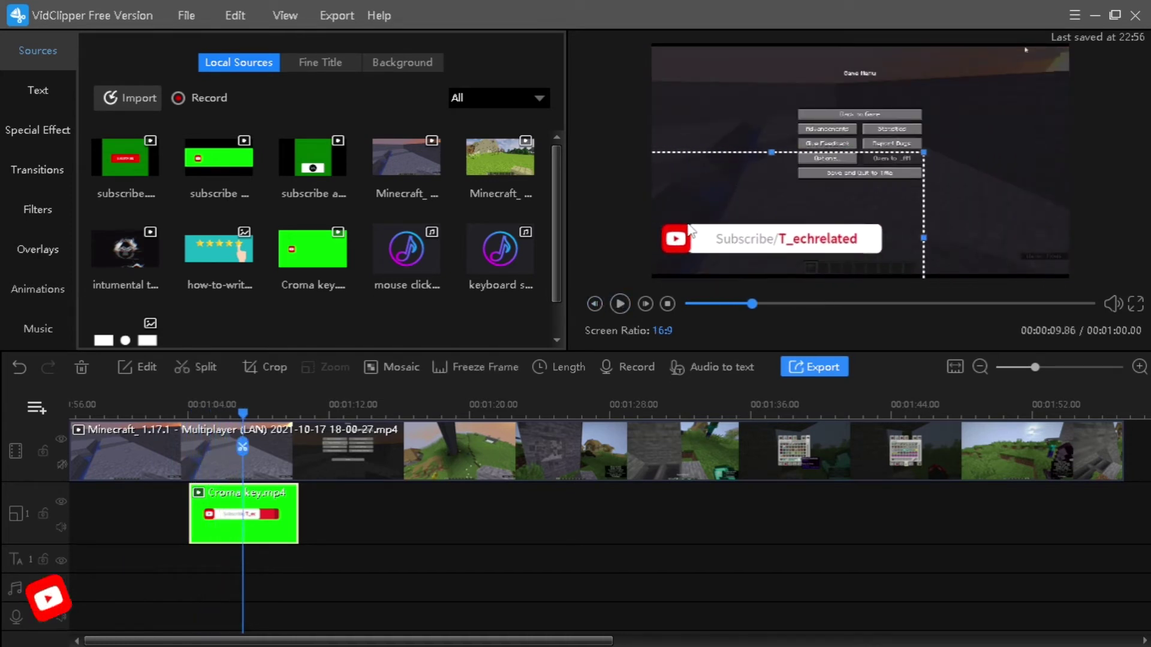
pyautogui.moveTo(922, 152); pyautogui.dragTo(819, 190)
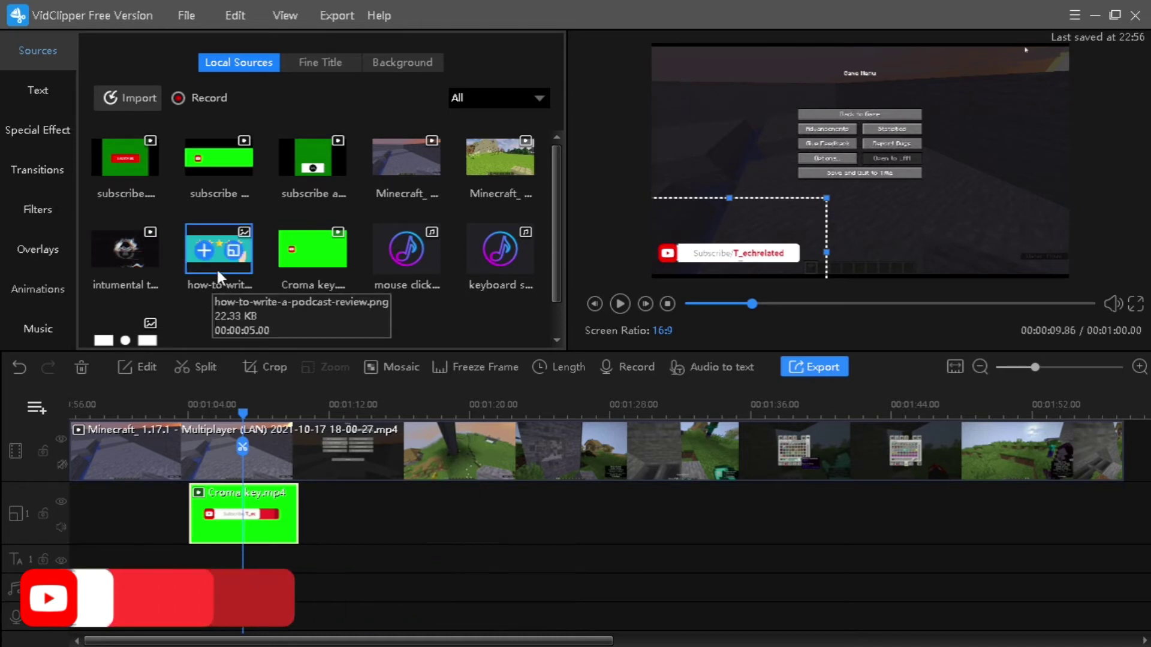
# Step: Place how-to-write-a-podcast-review.png on the overlay track after the Croma key clip and sample its teal background as the key color
pyautogui.moveTo(217, 267); pyautogui.dragTo(359, 517)
pyautogui.moveTo(361, 411); pyautogui.dragTo(396, 429)
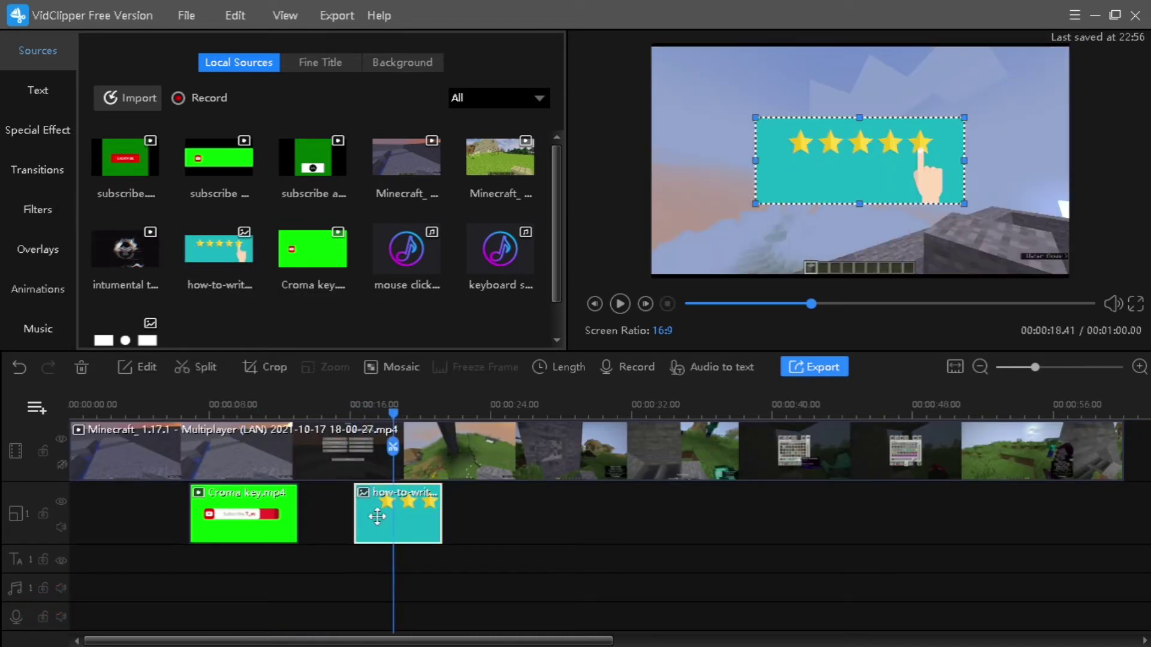
pyautogui.doubleClick(377, 516)
pyautogui.click(492, 70)
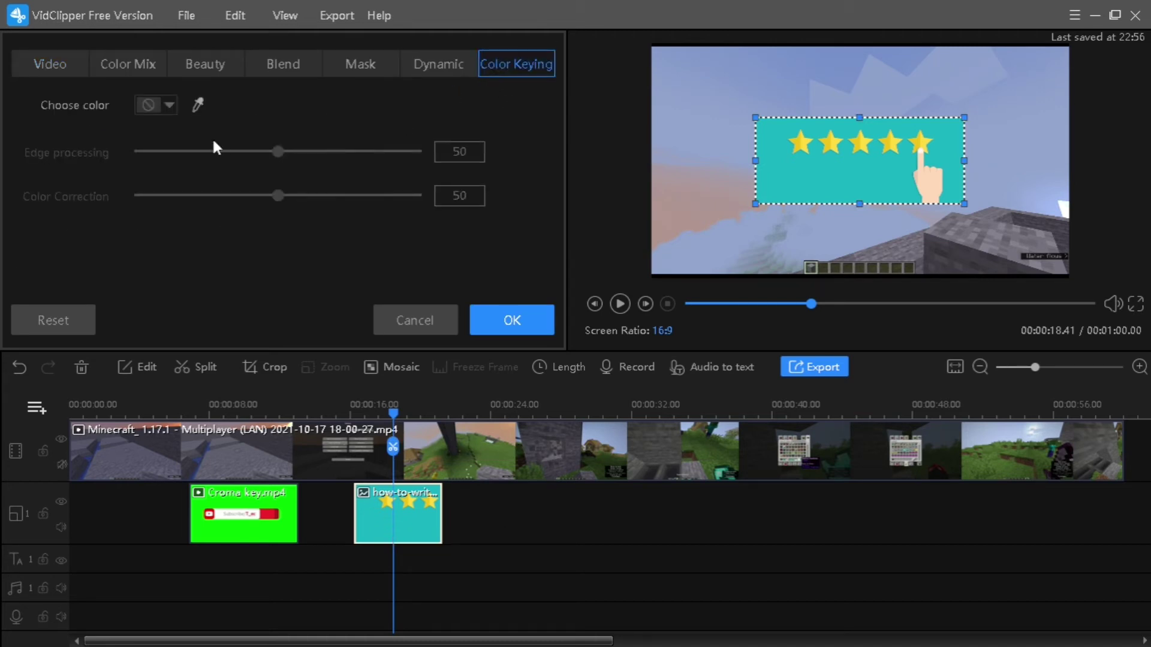
pyautogui.click(197, 105)
pyautogui.click(773, 183)
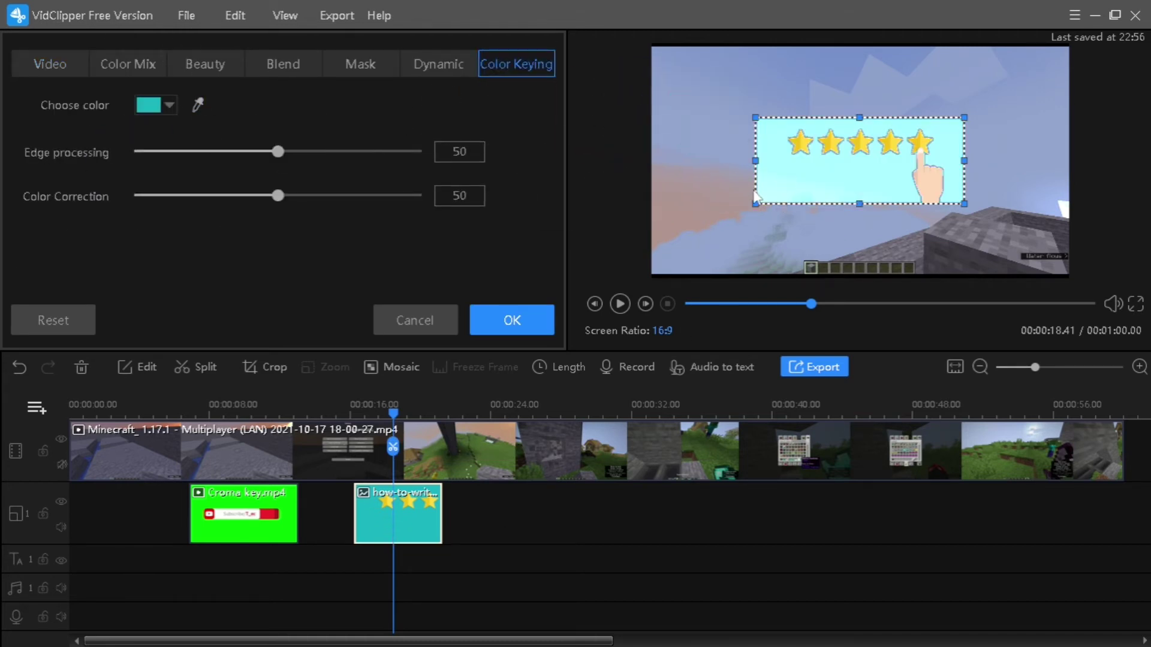
# Step: Set the star-rating image's edge processing to 18 and color correction to 48, and move it toward the lower left of the frame
pyautogui.moveTo(281, 152); pyautogui.dragTo(187, 193)
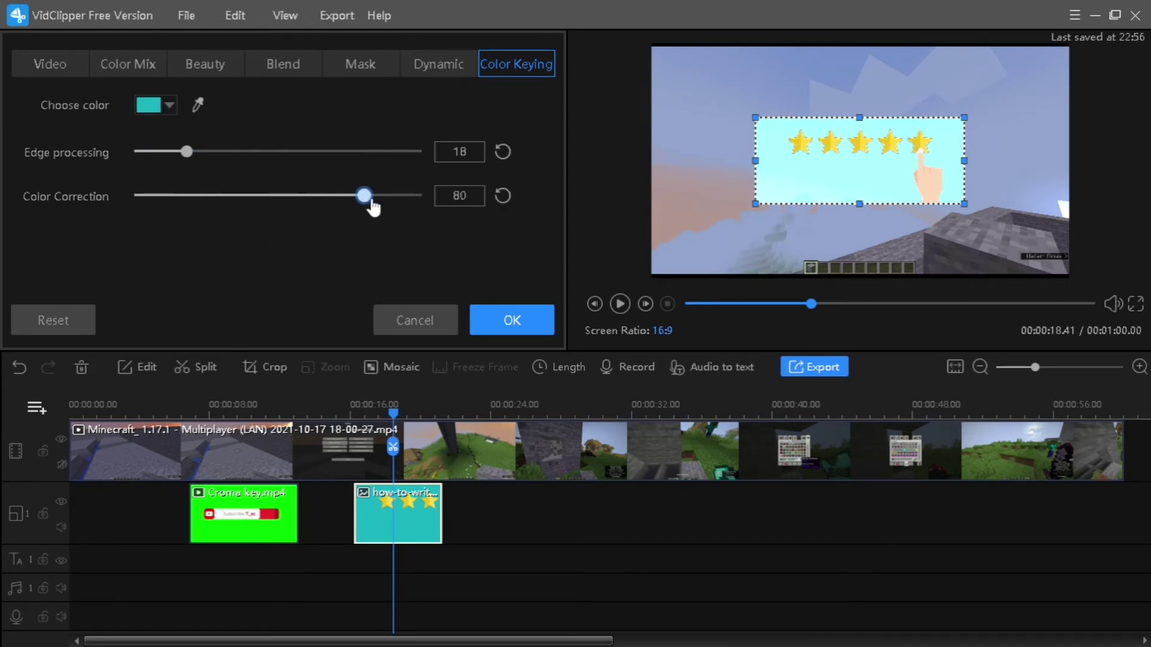
pyautogui.moveTo(371, 207); pyautogui.dragTo(330, 201)
pyautogui.moveTo(786, 145); pyautogui.dragTo(718, 190)
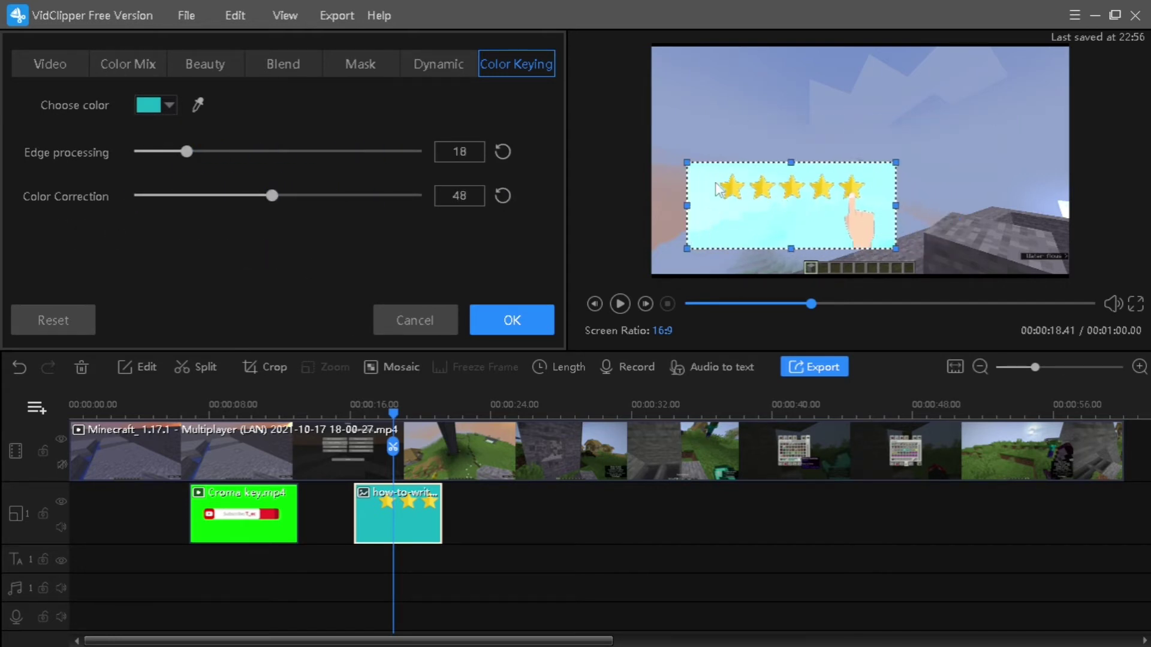
# Step: Resample the star-rating image's teal background as the key color and shift the image slightly up and left in the frame
pyautogui.click(126, 69)
pyautogui.click(75, 71)
pyautogui.scroll(-1, 254, 164)
pyautogui.scroll(1, 226, 90)
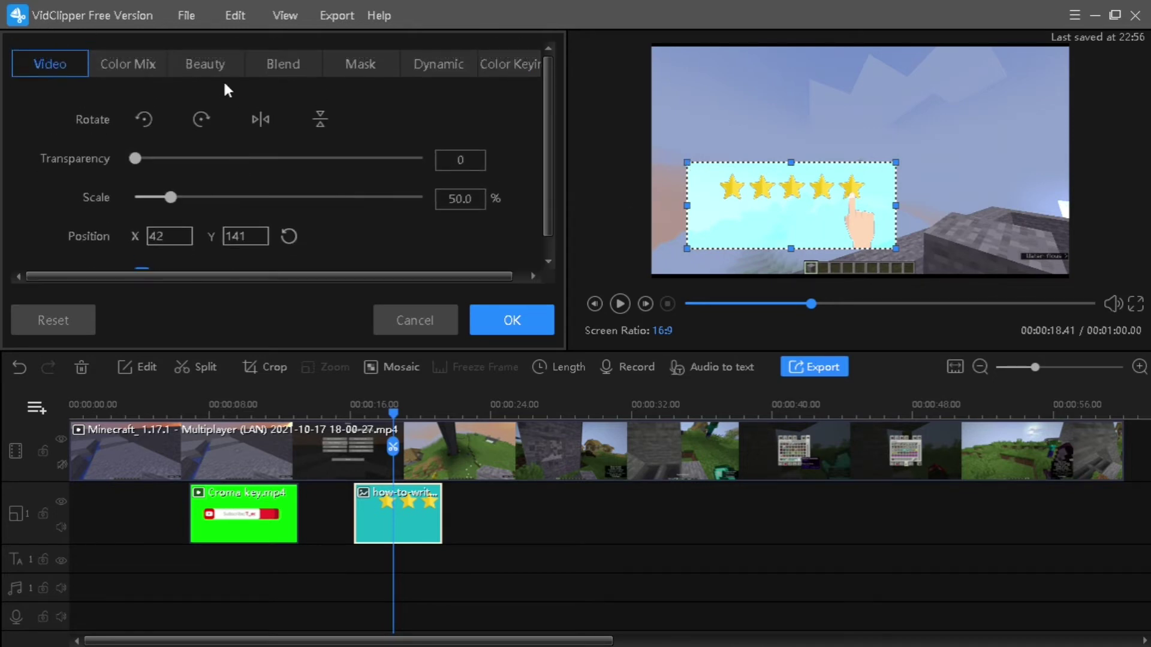
pyautogui.click(277, 71)
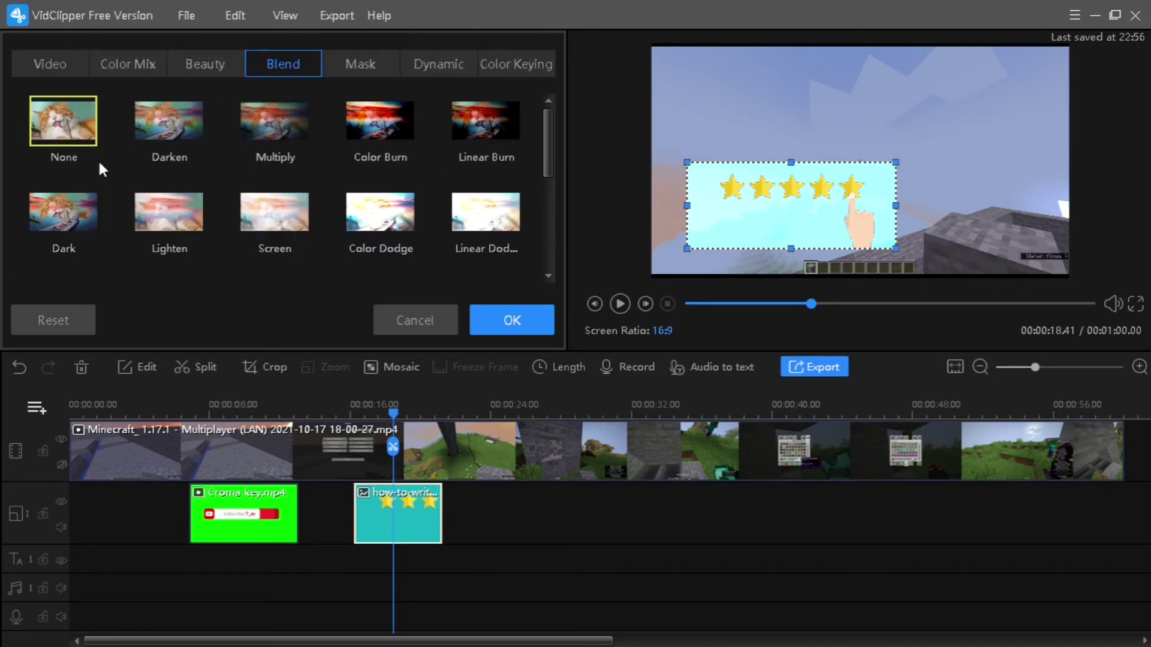
pyautogui.click(482, 64)
pyautogui.click(198, 108)
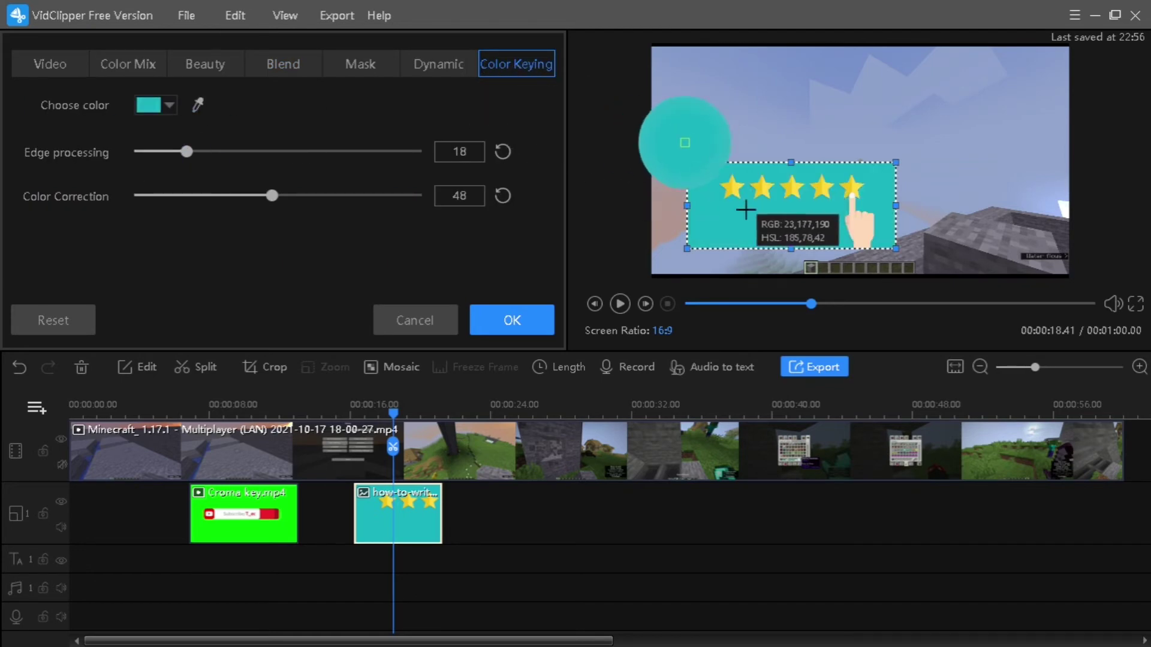
pyautogui.click(738, 229)
pyautogui.moveTo(757, 230); pyautogui.dragTo(724, 281)
pyautogui.moveTo(207, 640); pyautogui.dragTo(234, 462)
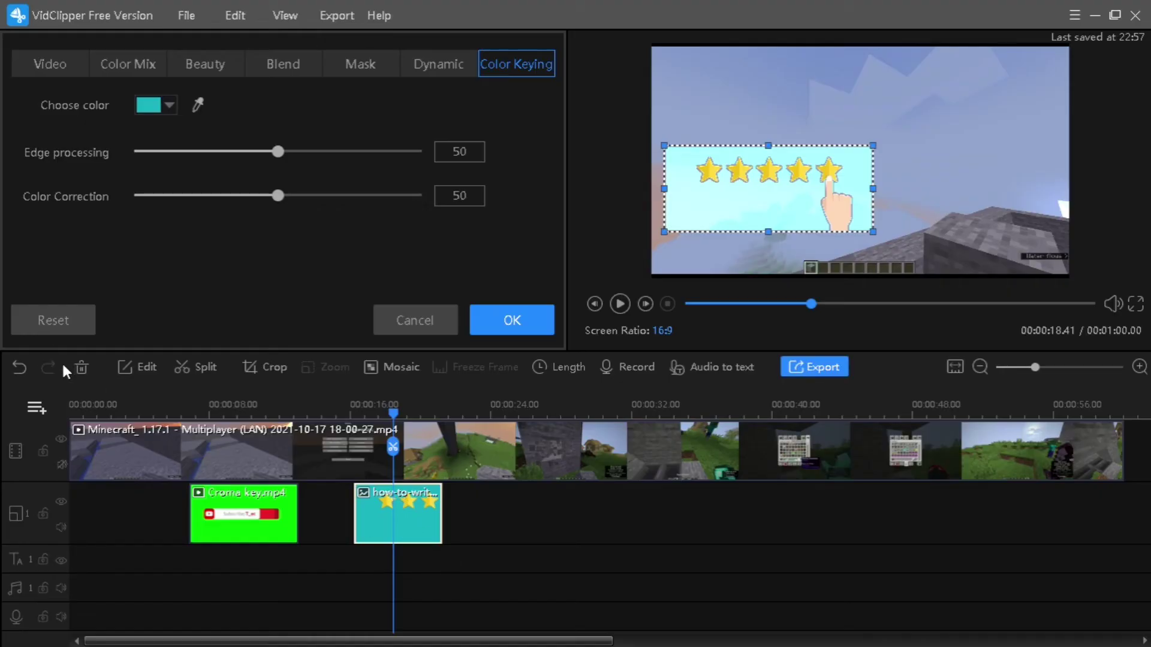
# Step: Apply the color keying and delete the star-rating image from the overlay track
pyautogui.click(512, 320)
pyautogui.click(82, 367)
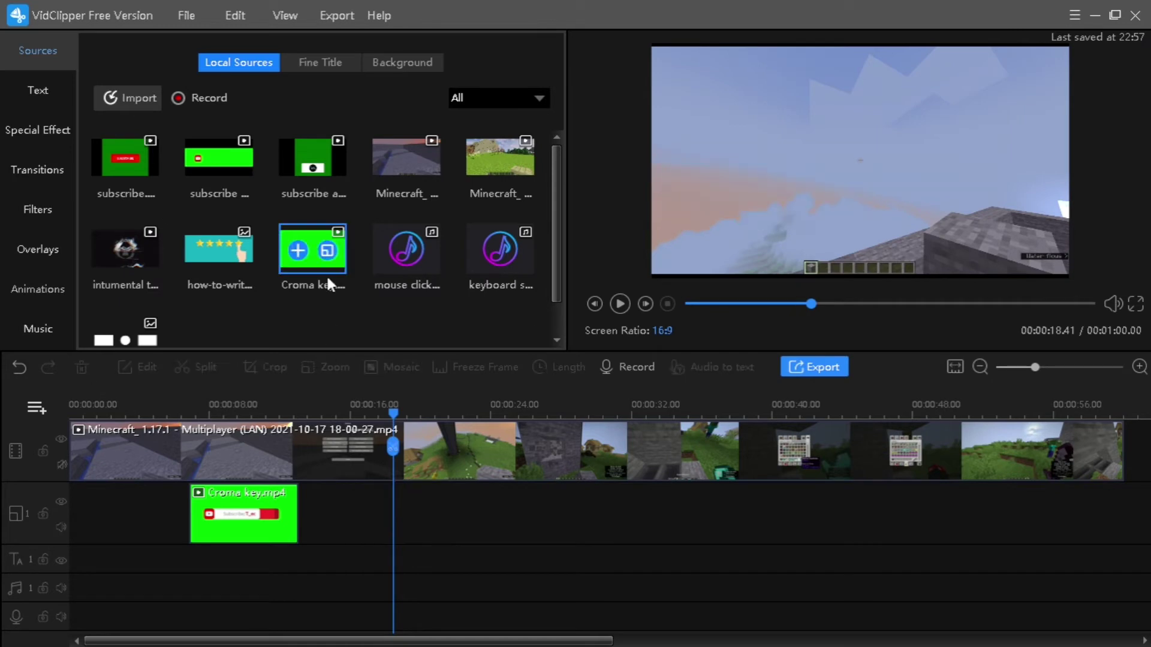
pyautogui.scroll(-1, 216, 280)
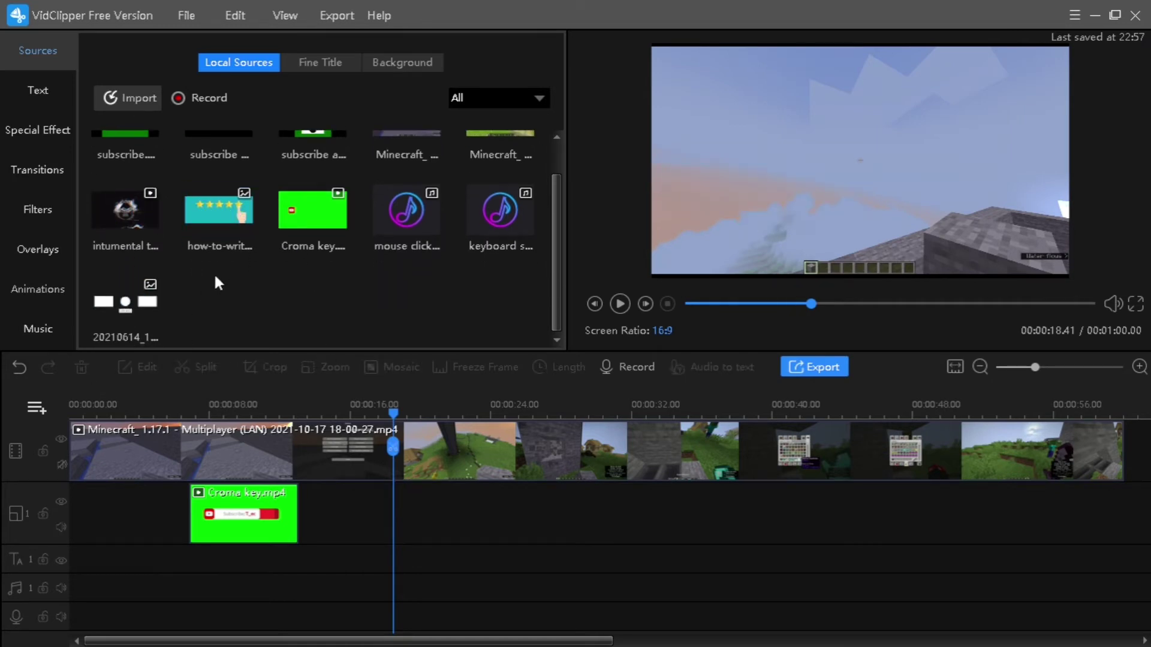
# Step: Place the subscribe clip with the bright green band on the overlay track at the playhead and enlarge it to about 73%
pyautogui.scroll(1, 211, 284)
pyautogui.moveTo(151, 182)
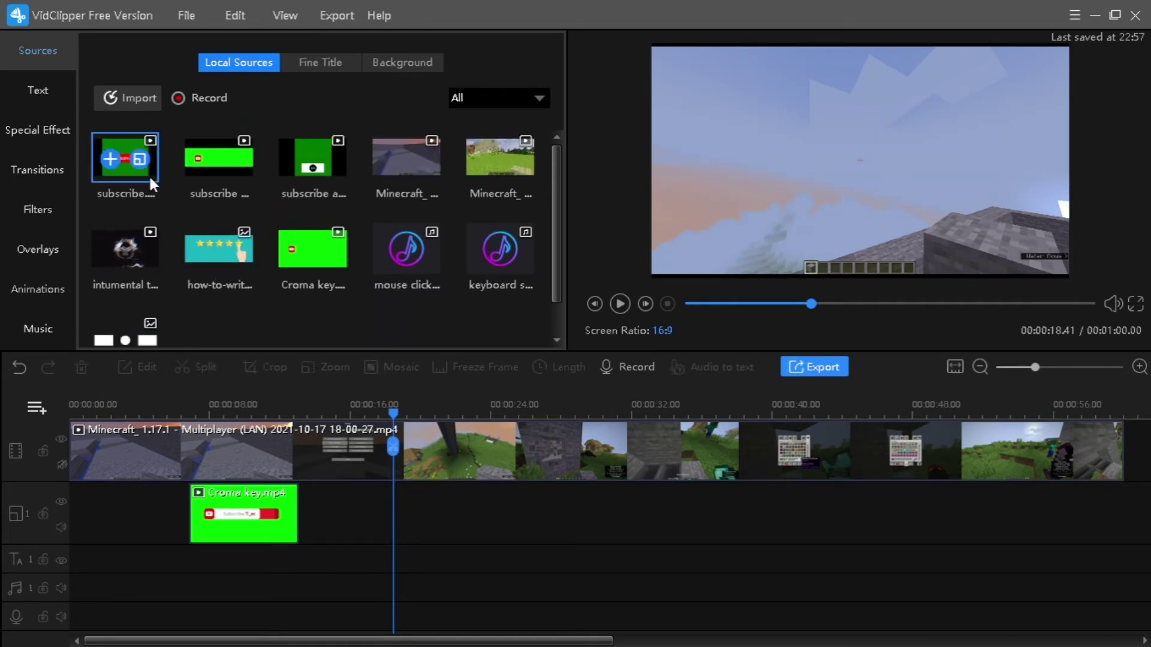
pyautogui.moveTo(204, 179)
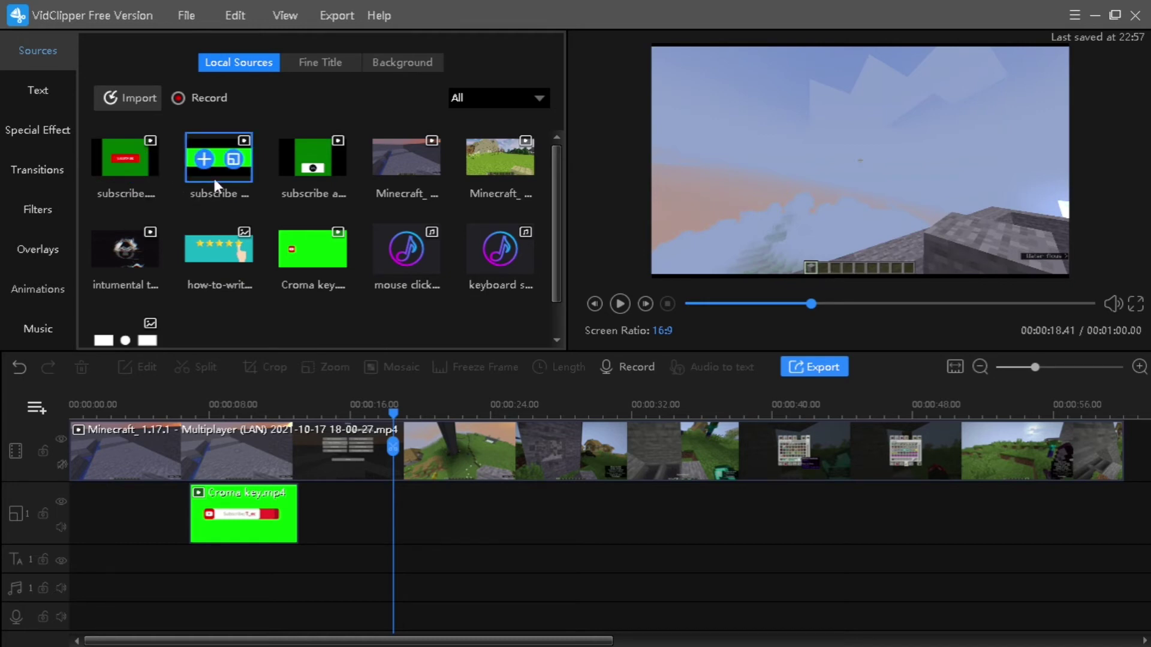
pyautogui.moveTo(215, 177); pyautogui.dragTo(401, 520)
pyautogui.moveTo(393, 413)
pyautogui.mouseDown()
pyautogui.moveTo(432, 414)
pyautogui.moveTo(411, 414)
pyautogui.mouseUp()
pyautogui.doubleClick(436, 516)
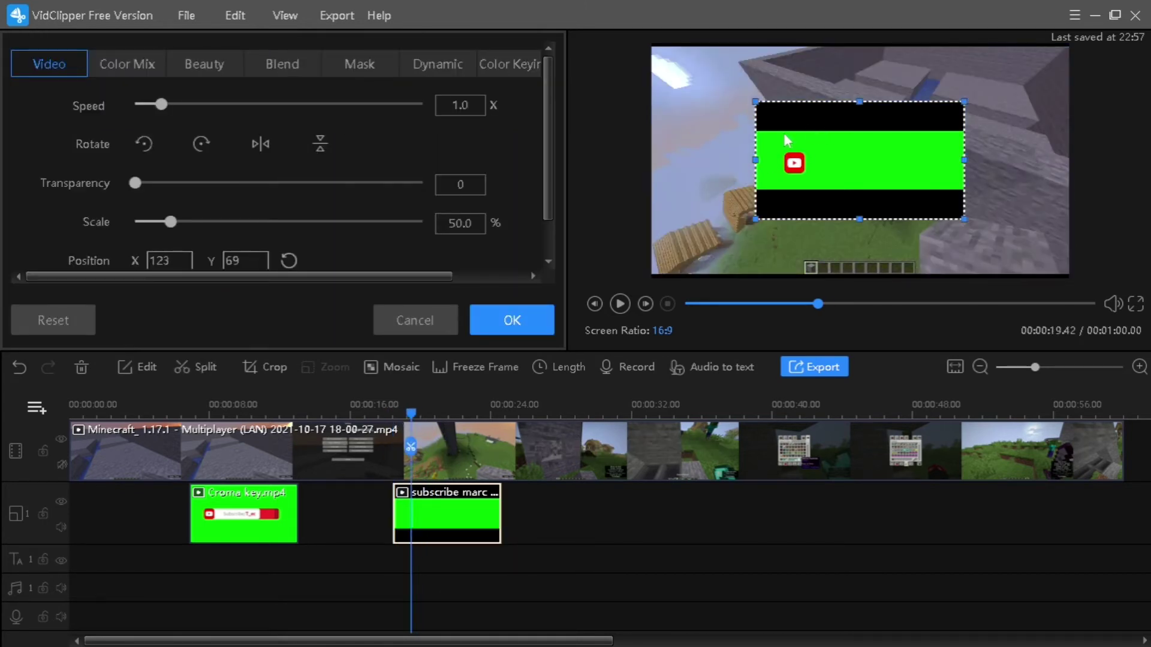
pyautogui.moveTo(750, 96); pyautogui.dragTo(720, 113)
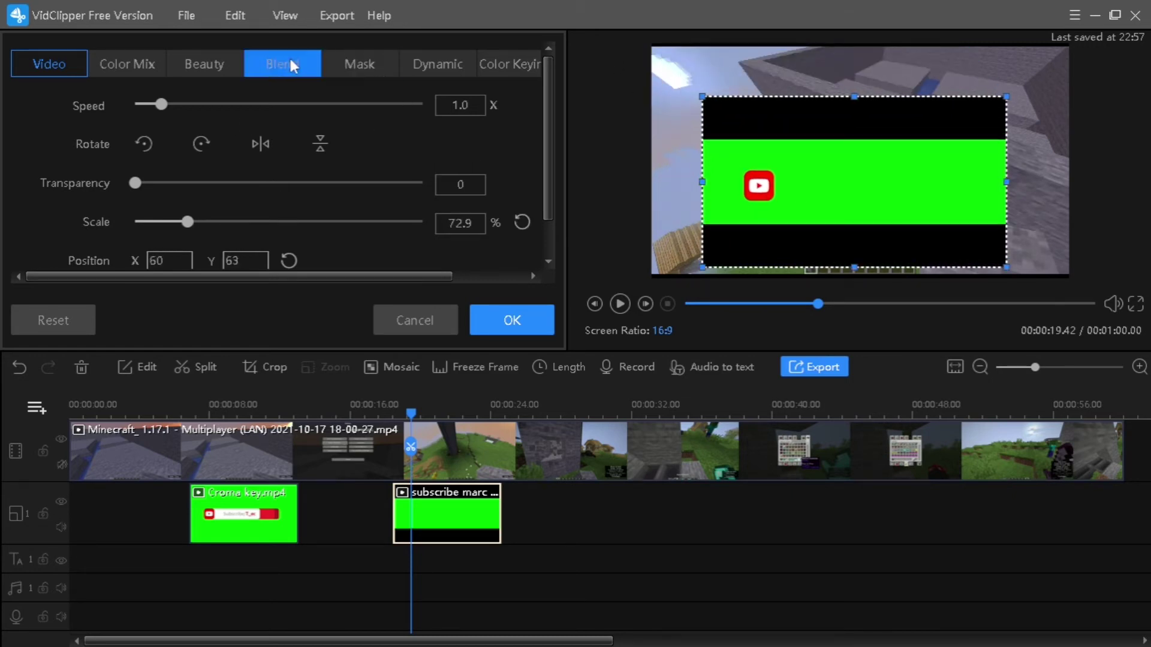
# Step: Crop the black bars above and below the green band off the overlay clip
pyautogui.click(249, 374)
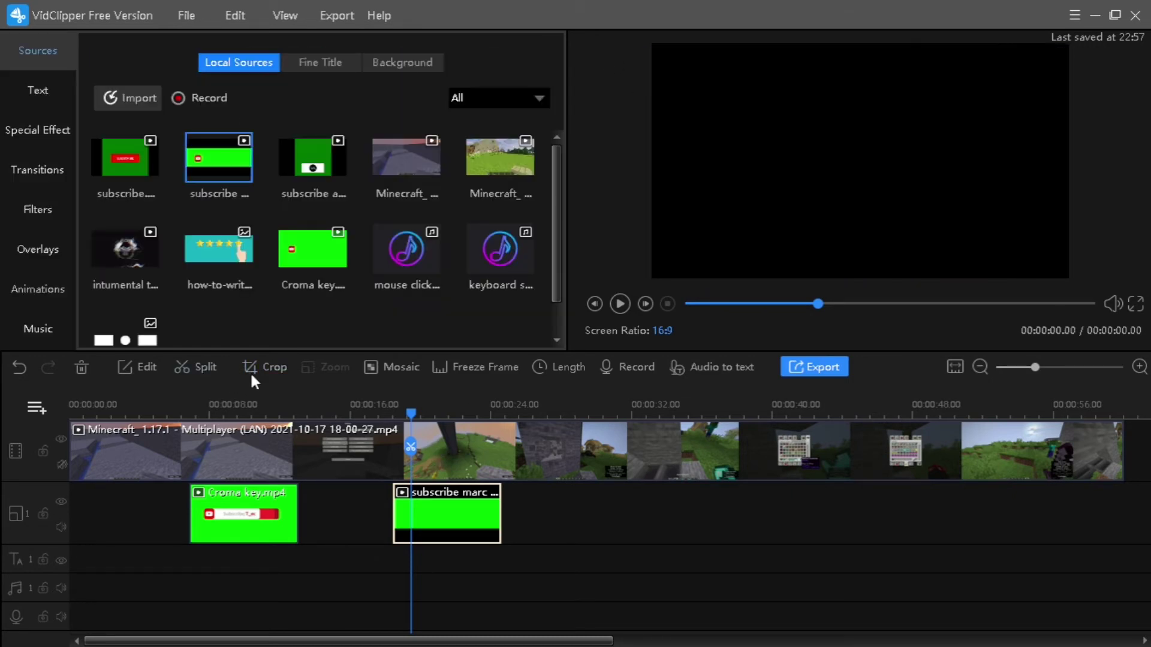
pyautogui.hotkey('alt', 'c')
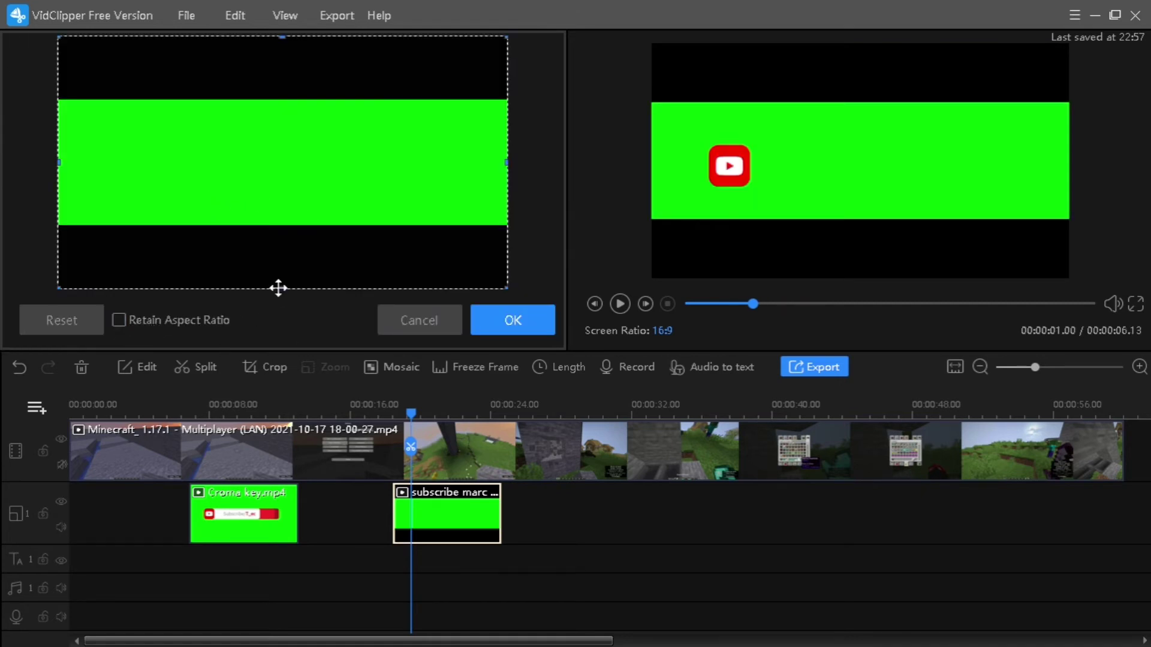
pyautogui.moveTo(281, 288); pyautogui.dragTo(280, 223)
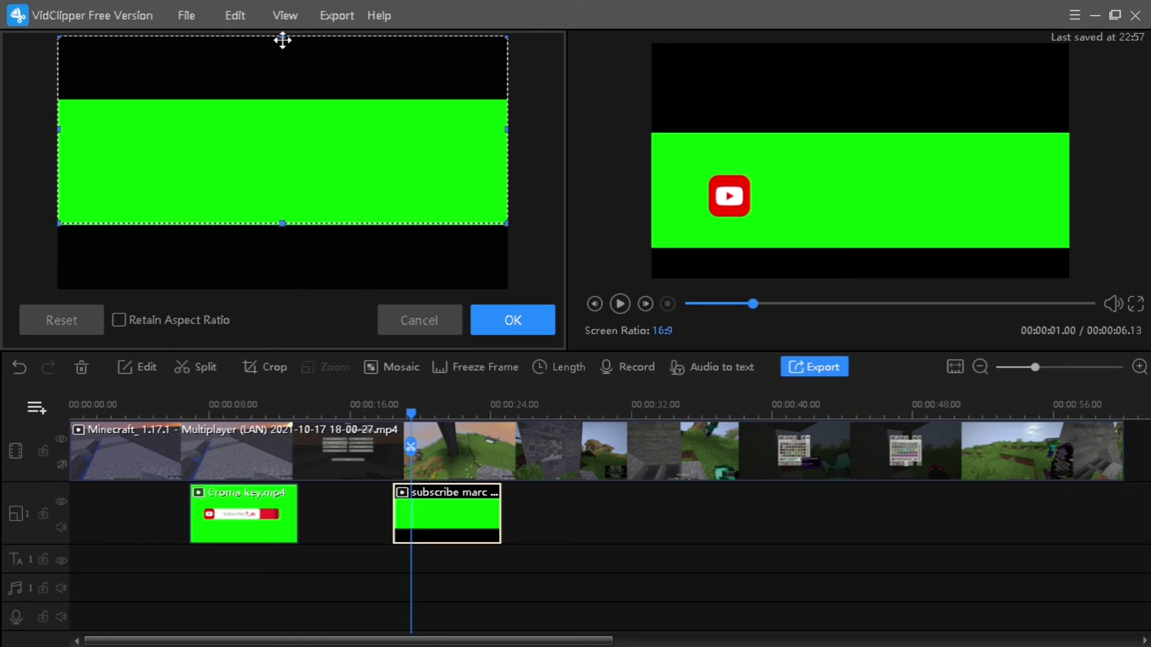
pyautogui.moveTo(283, 36); pyautogui.dragTo(280, 102)
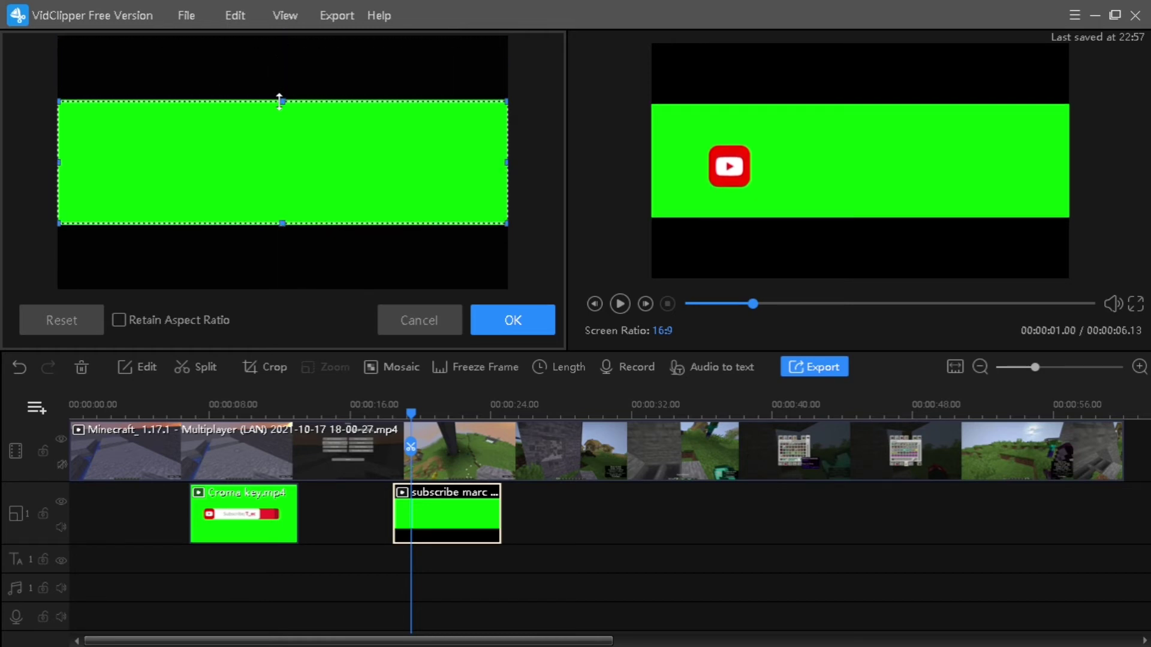
pyautogui.click(512, 320)
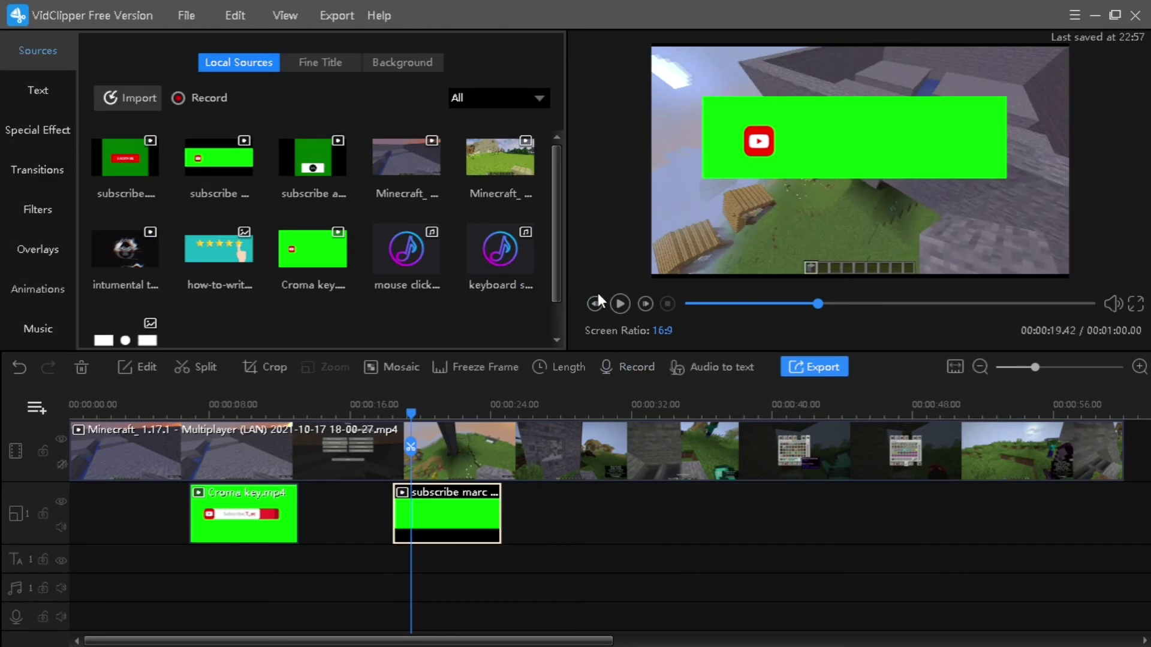
# Step: Play back the cropped green-band clip over the footage and delete it from the overlay track
pyautogui.click(619, 304)
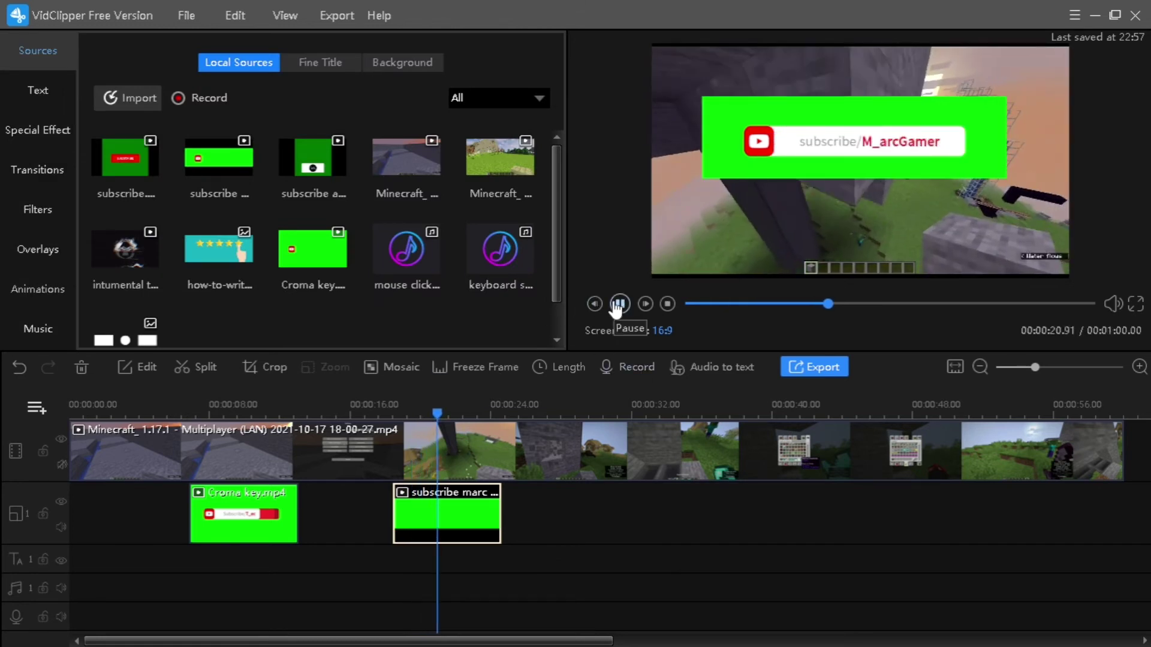
pyautogui.click(619, 304)
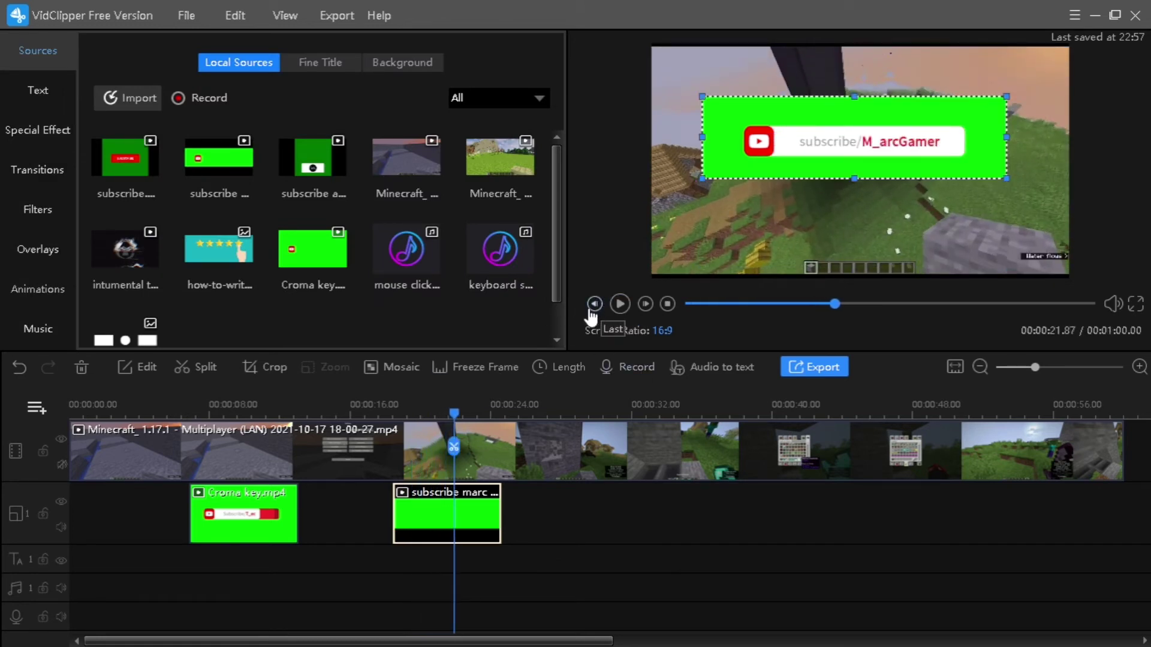
pyautogui.press('Delete')
# Step: Place subscribe.mp4 at about 21 seconds and subscribe and channel.mp4 at about 34 seconds on the overlay track
pyautogui.moveTo(125, 157); pyautogui.dragTo(436, 539)
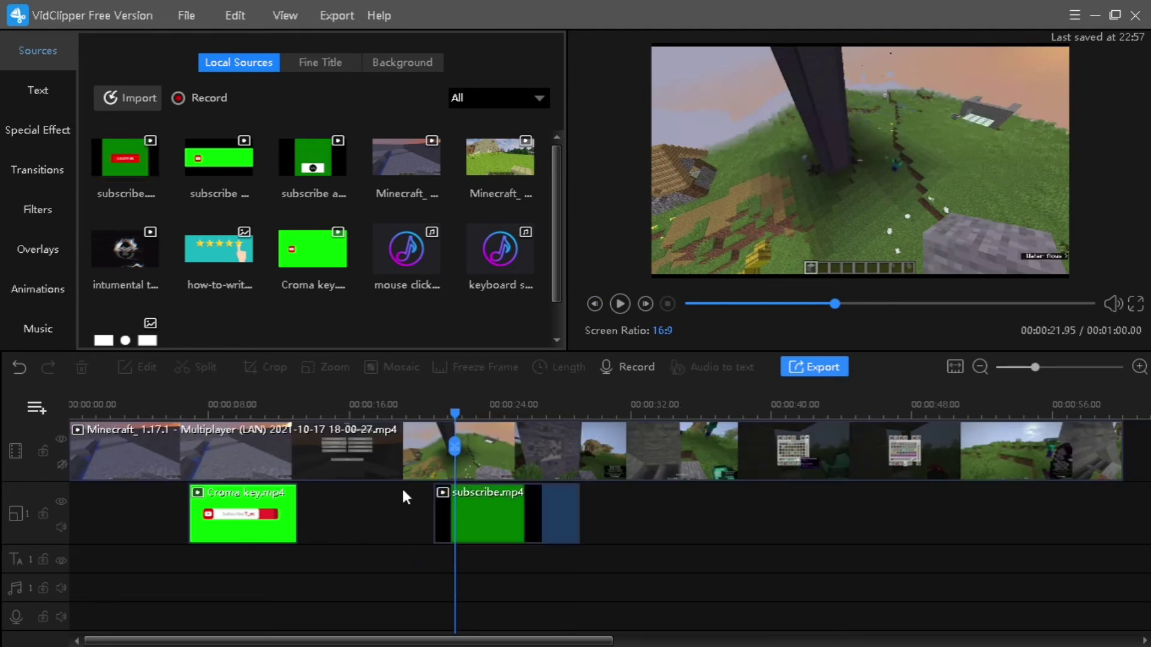
pyautogui.moveTo(325, 180); pyautogui.dragTo(678, 519)
pyautogui.click(468, 413)
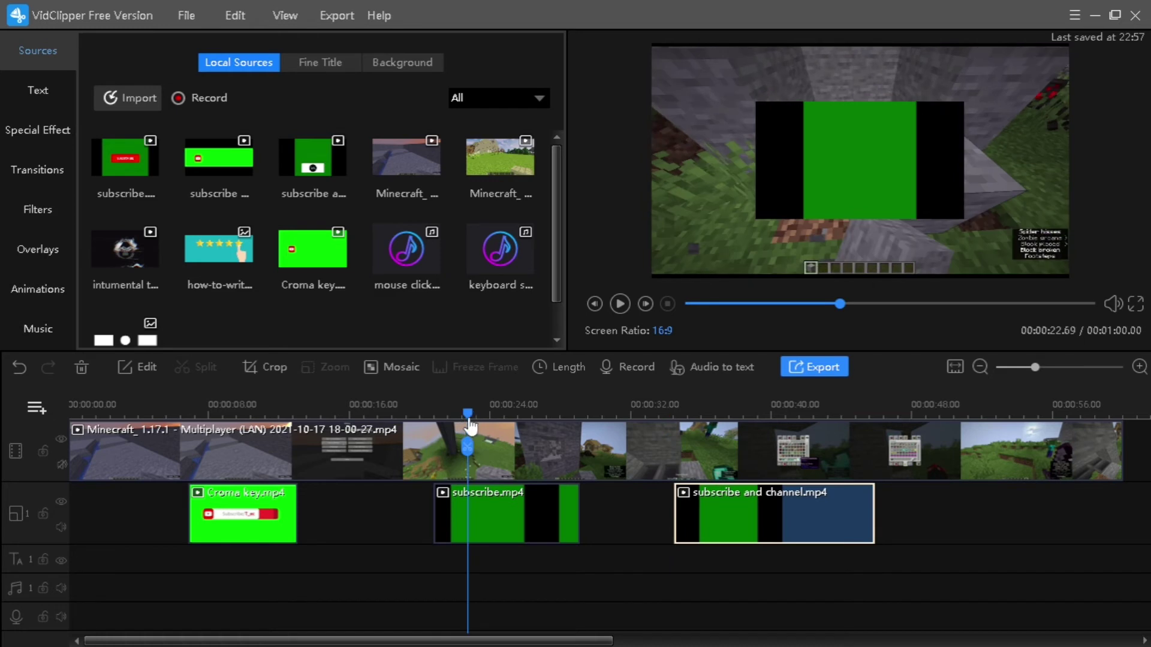
# Step: Crop the black side bars off subscribe and channel.mp4 with Retain Aspect Ratio turned off
pyautogui.click(258, 369)
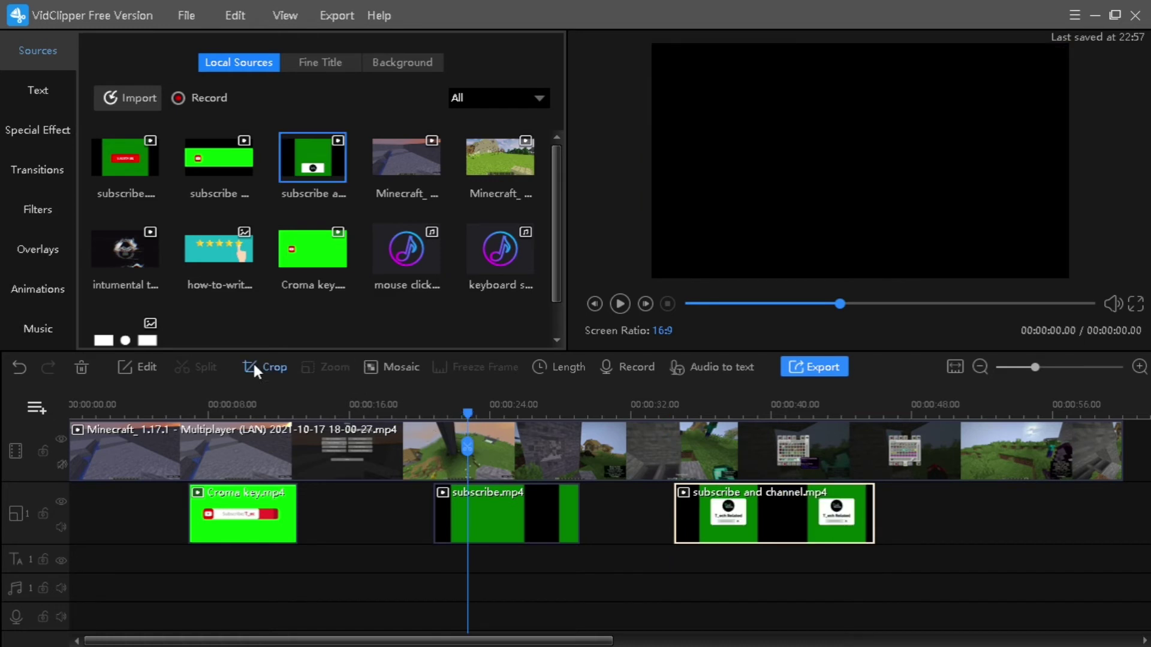
pyautogui.click(120, 321)
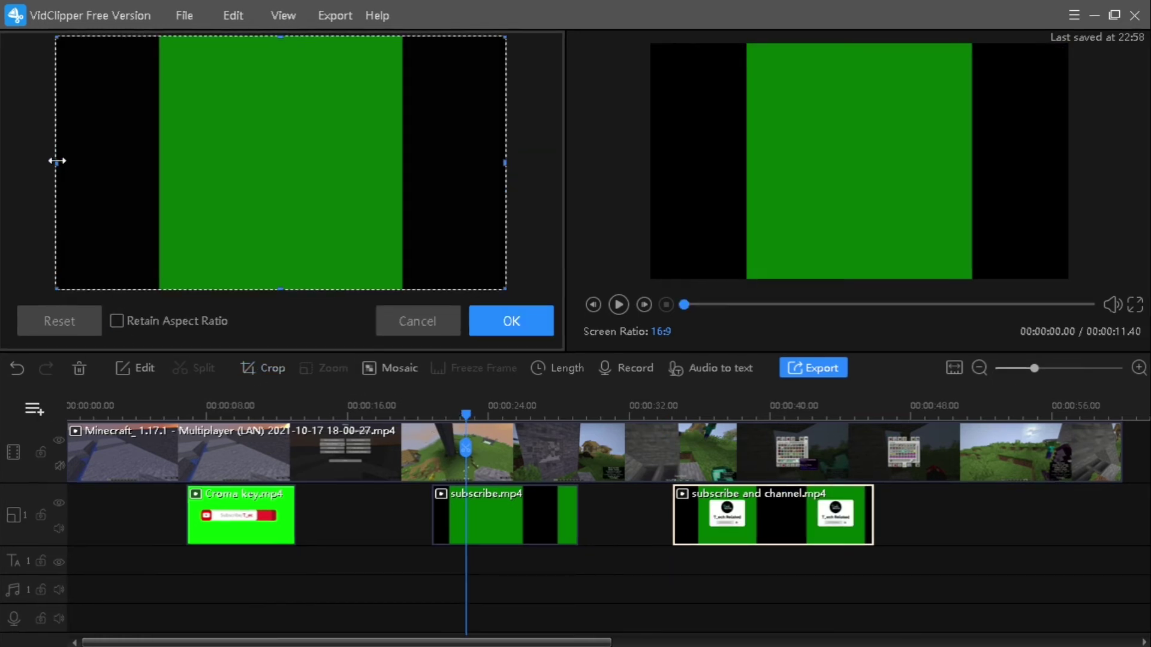
pyautogui.moveTo(58, 163); pyautogui.dragTo(161, 163)
pyautogui.moveTo(506, 163); pyautogui.dragTo(404, 163)
pyautogui.click(512, 320)
# Step: Sample the green background of subscribe.mp4 as its key color, apply the color keying and play the clip back
pyautogui.doubleClick(472, 535)
pyautogui.click(498, 71)
pyautogui.click(493, 407)
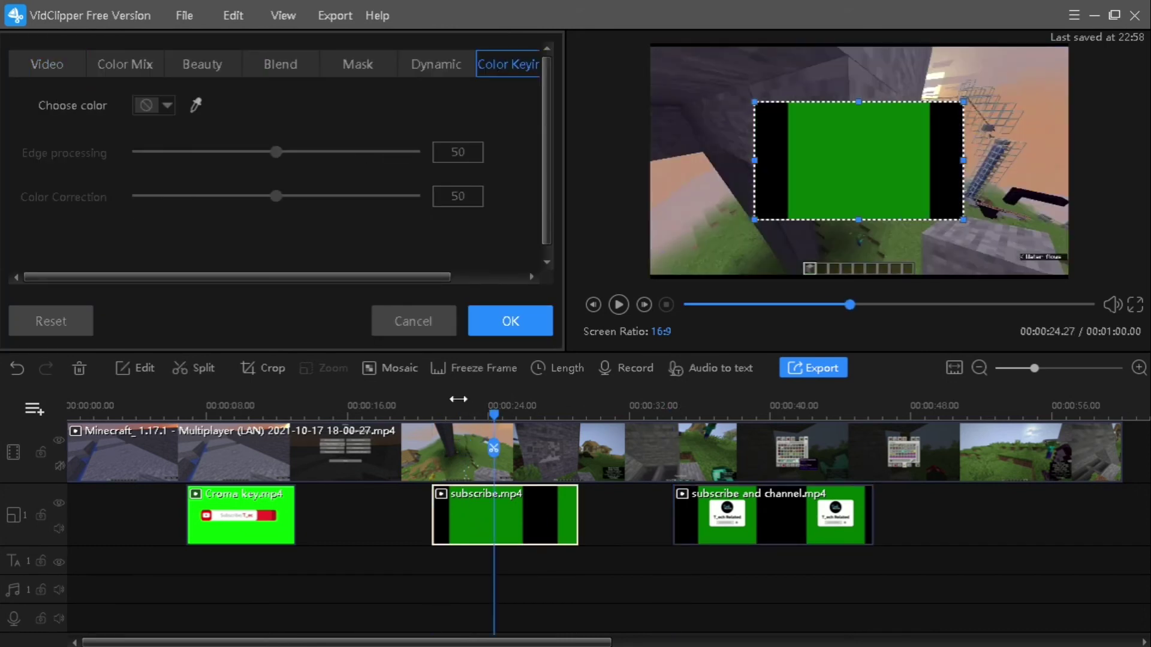
pyautogui.click(198, 103)
pyautogui.click(791, 145)
pyautogui.click(510, 321)
pyautogui.click(431, 411)
pyautogui.click(619, 305)
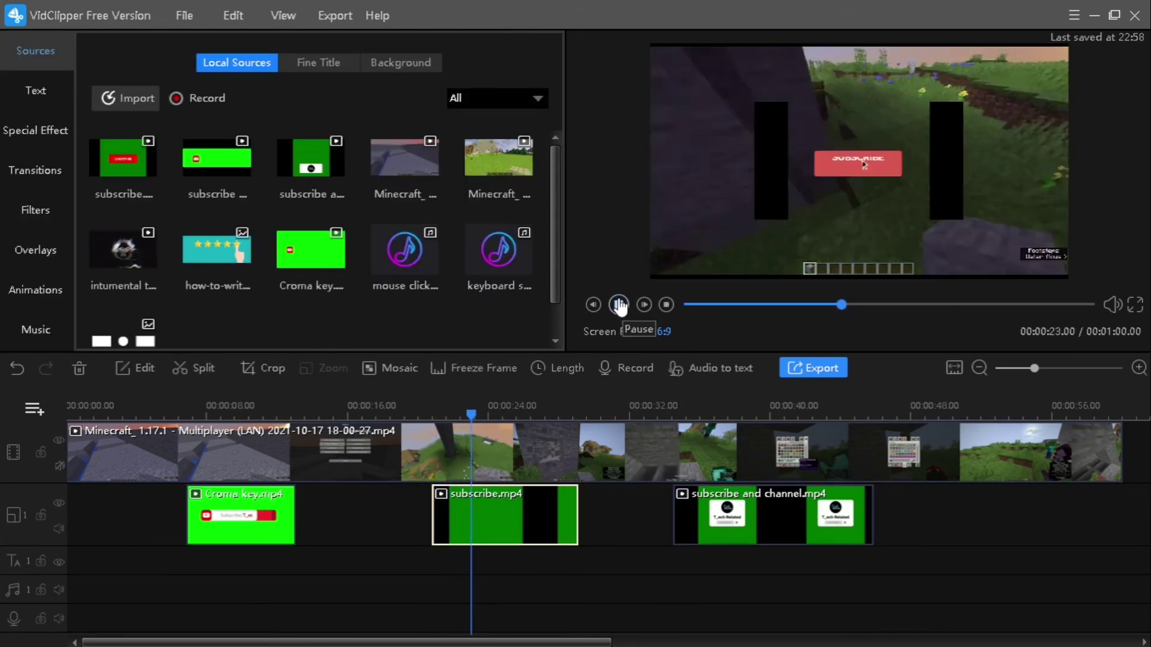
# Step: Crop the black side bars off subscribe.mp4 with Retain Aspect Ratio turned off and play the clip back
pyautogui.click(252, 369)
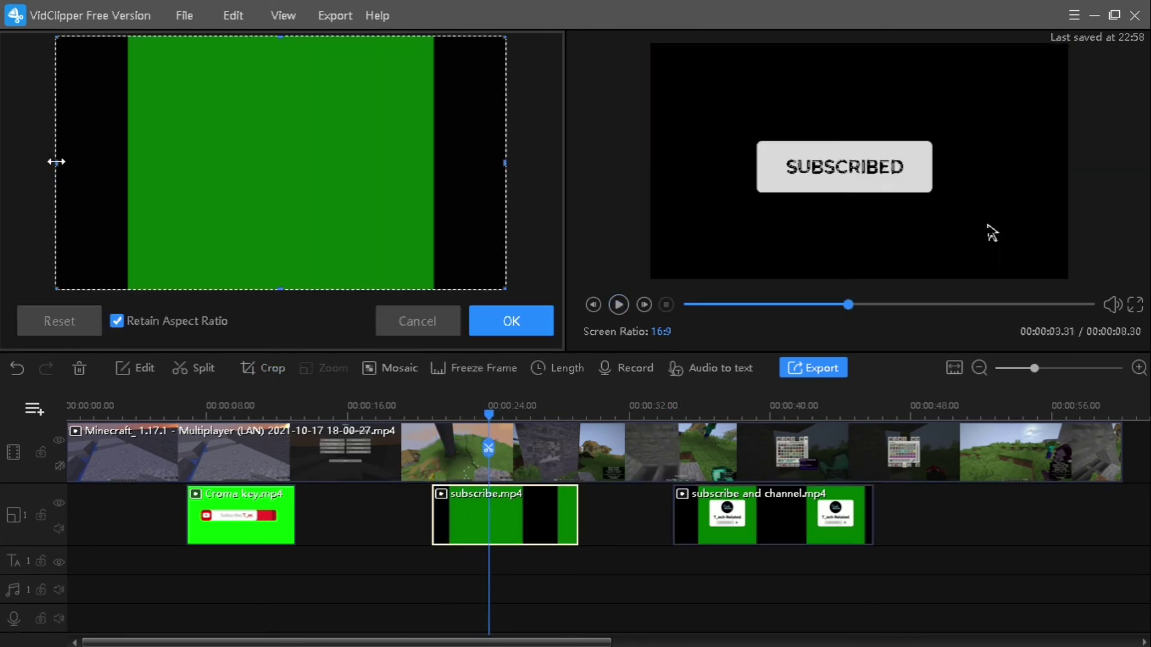
pyautogui.click(188, 321)
pyautogui.moveTo(61, 174); pyautogui.dragTo(126, 174)
pyautogui.click(509, 321)
pyautogui.click(455, 412)
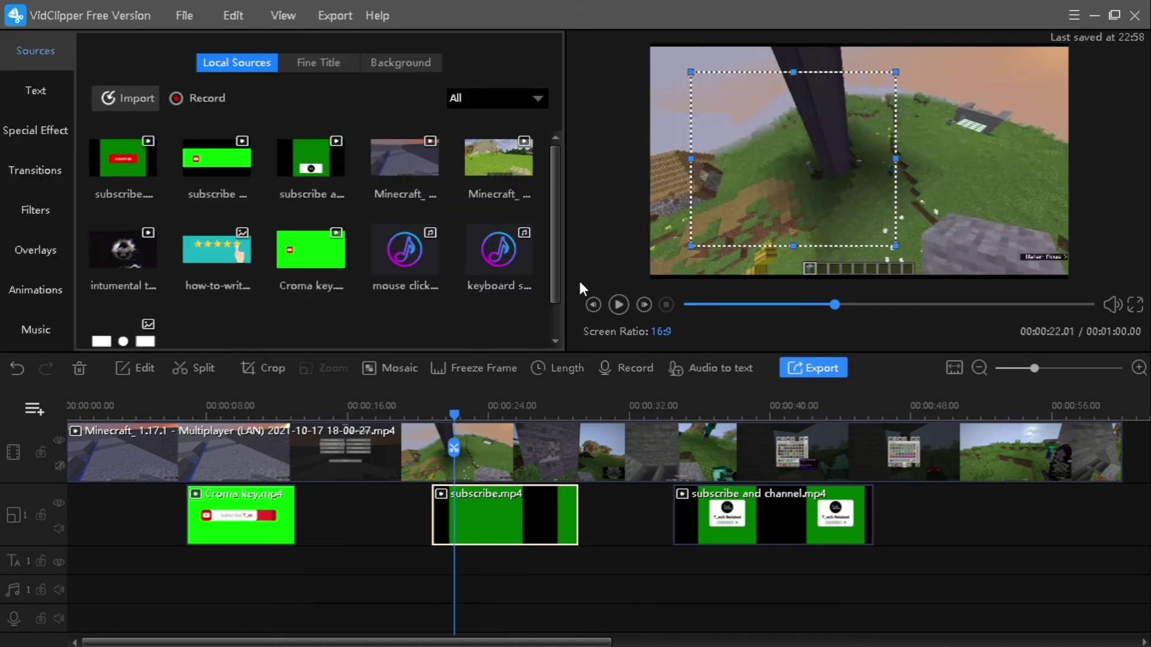
pyautogui.click(619, 304)
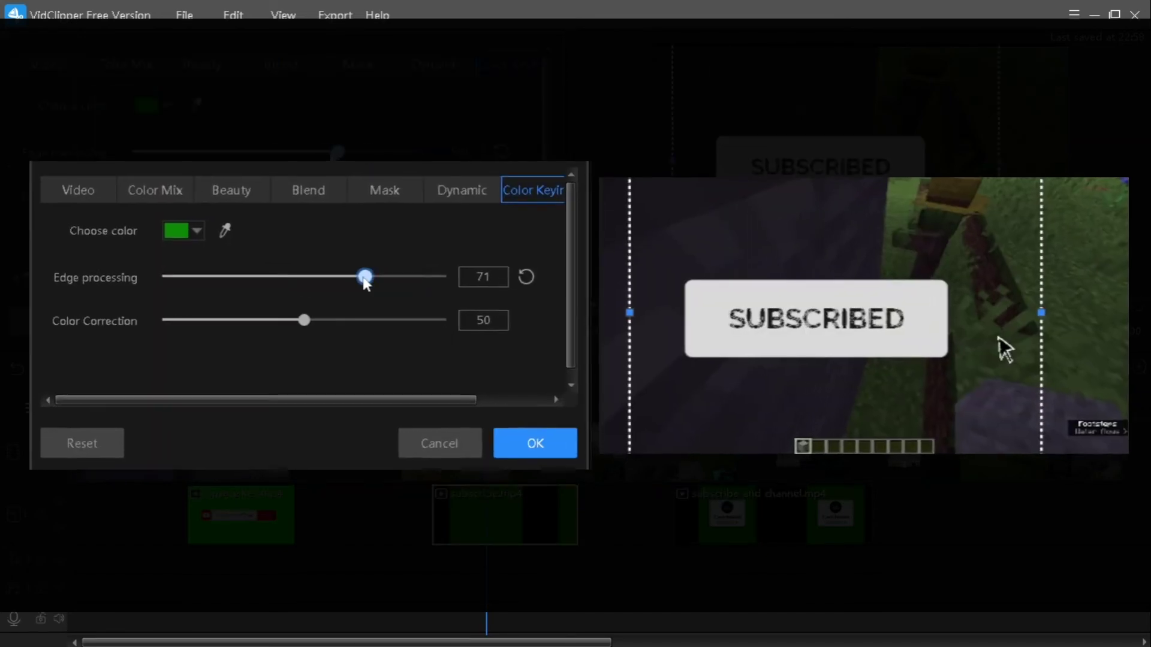
# Step: Set the color keying of subscribe.mp4 to edge processing 46 and color correction 17, apply it and preview the clip
pyautogui.moveTo(365, 282); pyautogui.dragTo(219, 276)
pyautogui.moveTo(295, 321); pyautogui.dragTo(155, 334)
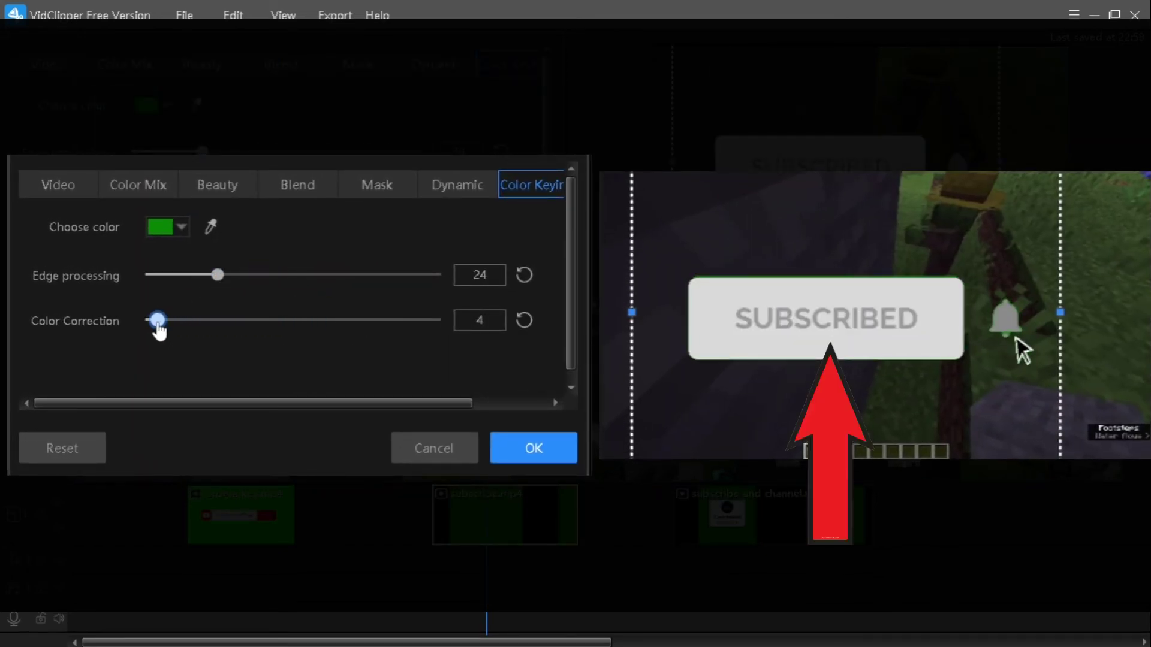
pyautogui.moveTo(214, 279); pyautogui.dragTo(29, 295)
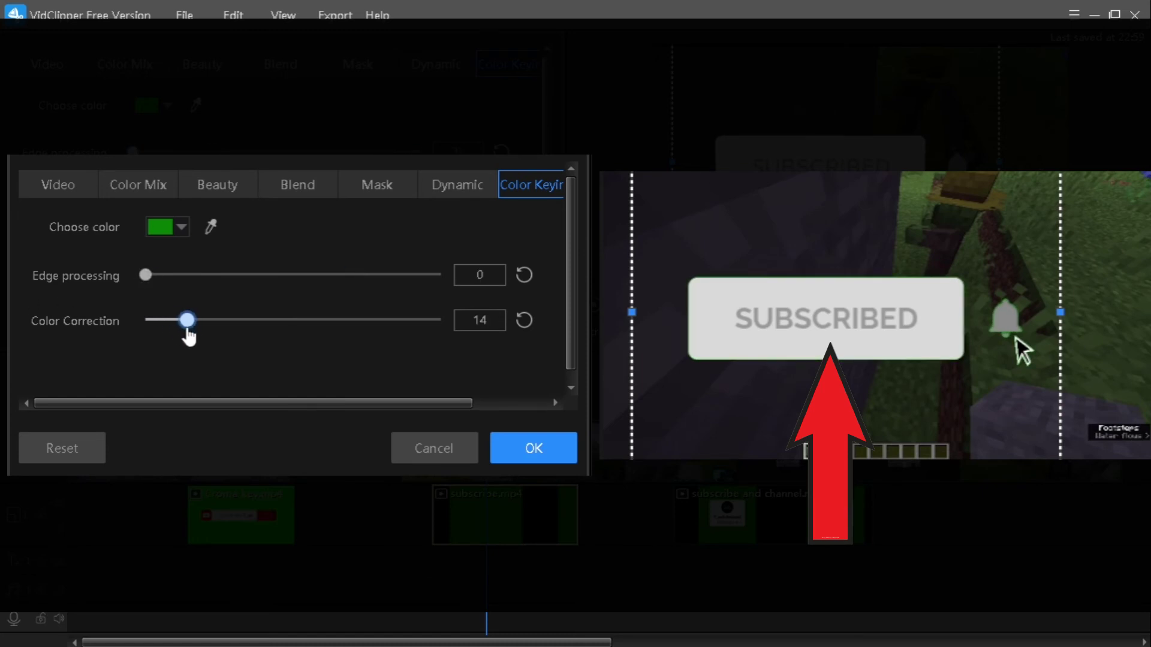
pyautogui.moveTo(198, 298); pyautogui.dragTo(287, 303)
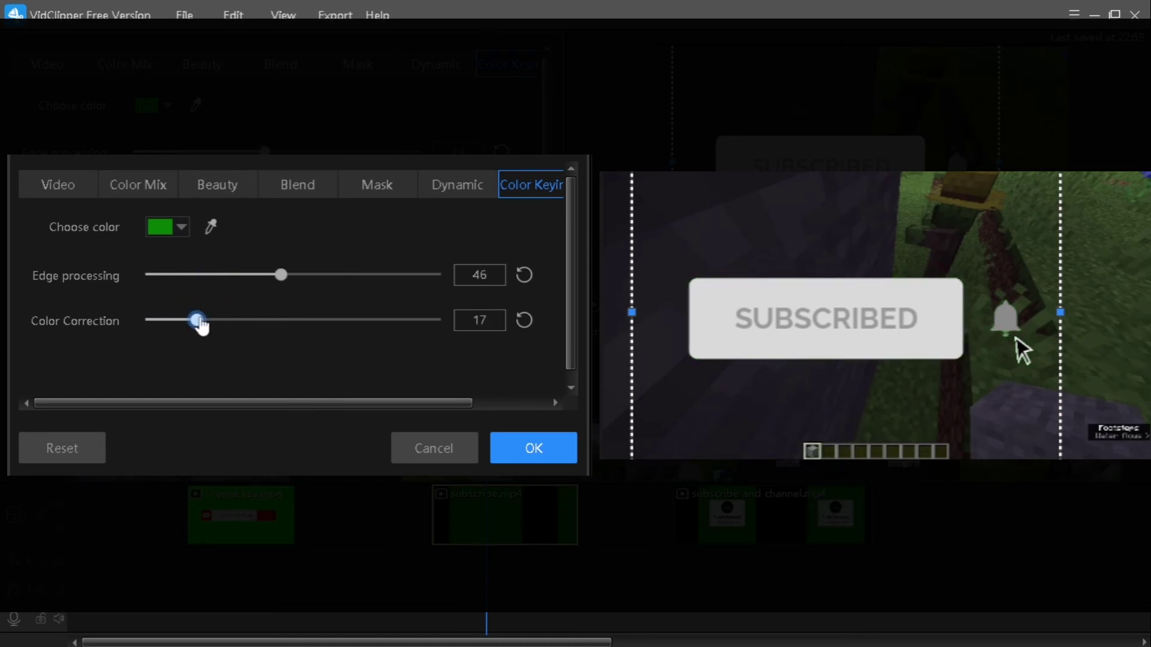
pyautogui.click(534, 448)
pyautogui.click(618, 304)
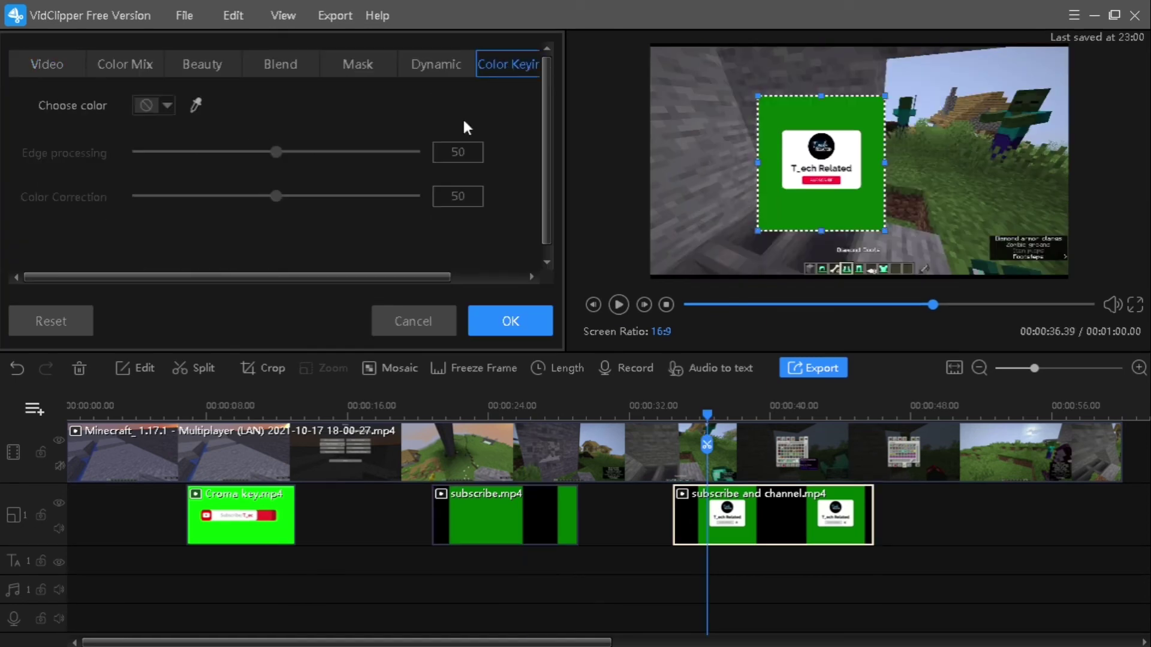
# Step: Sample the green background of subscribe and channel.mp4 as its key color and apply the color keying
pyautogui.click(195, 106)
pyautogui.click(776, 201)
pyautogui.click(512, 319)
# Step: Enlarge the subscribe and channel.mp4 overlay in the frame, preview it and shift it slightly up and right
pyautogui.moveTo(757, 232); pyautogui.dragTo(671, 330)
pyautogui.click(618, 305)
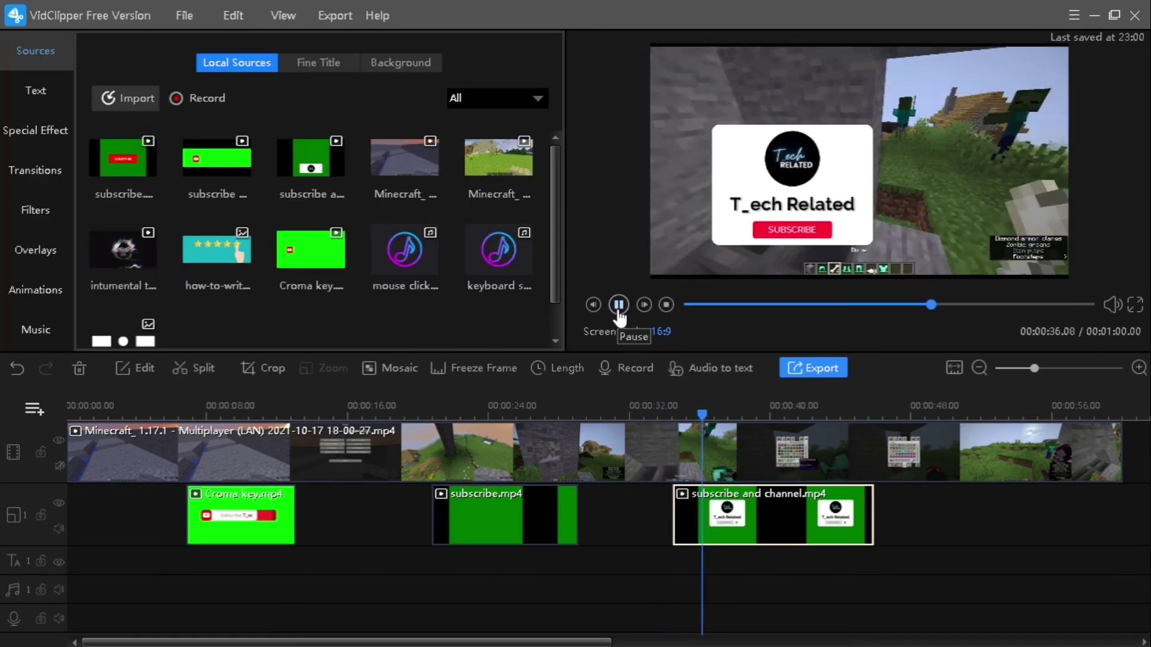
pyautogui.click(618, 308)
pyautogui.moveTo(789, 203); pyautogui.dragTo(801, 178)
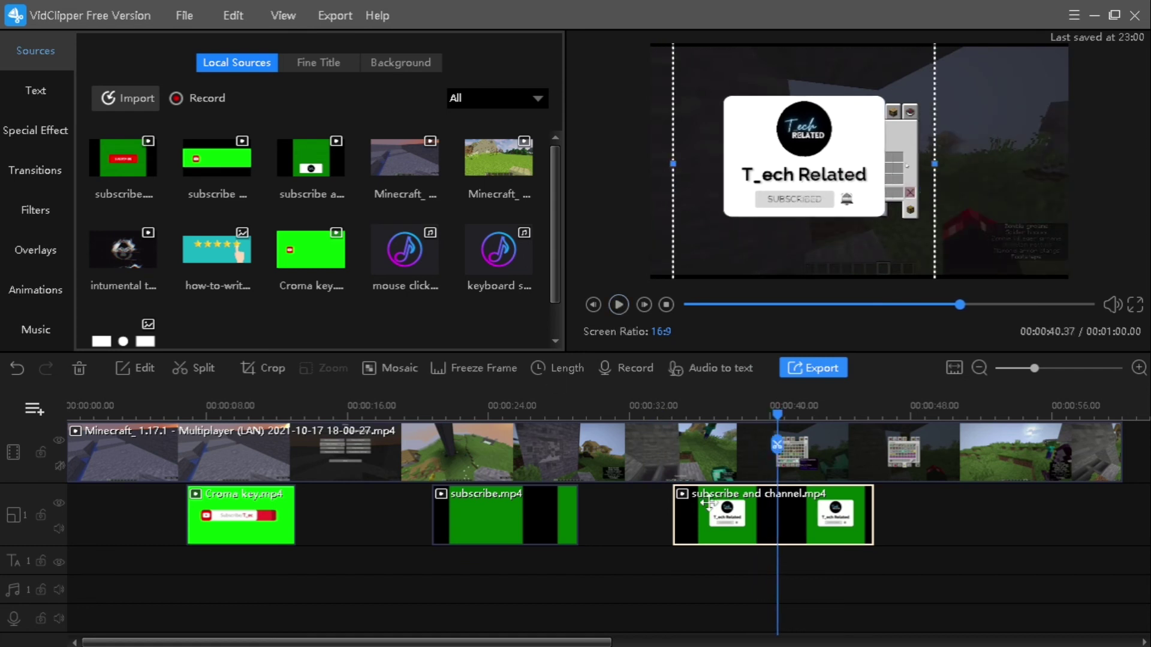
# Step: Set edge processing to 21 and color correction to 25 for subscribe and channel.mp4, and shrink the overlay in the frame
pyautogui.doubleClick(707, 501)
pyautogui.click(508, 65)
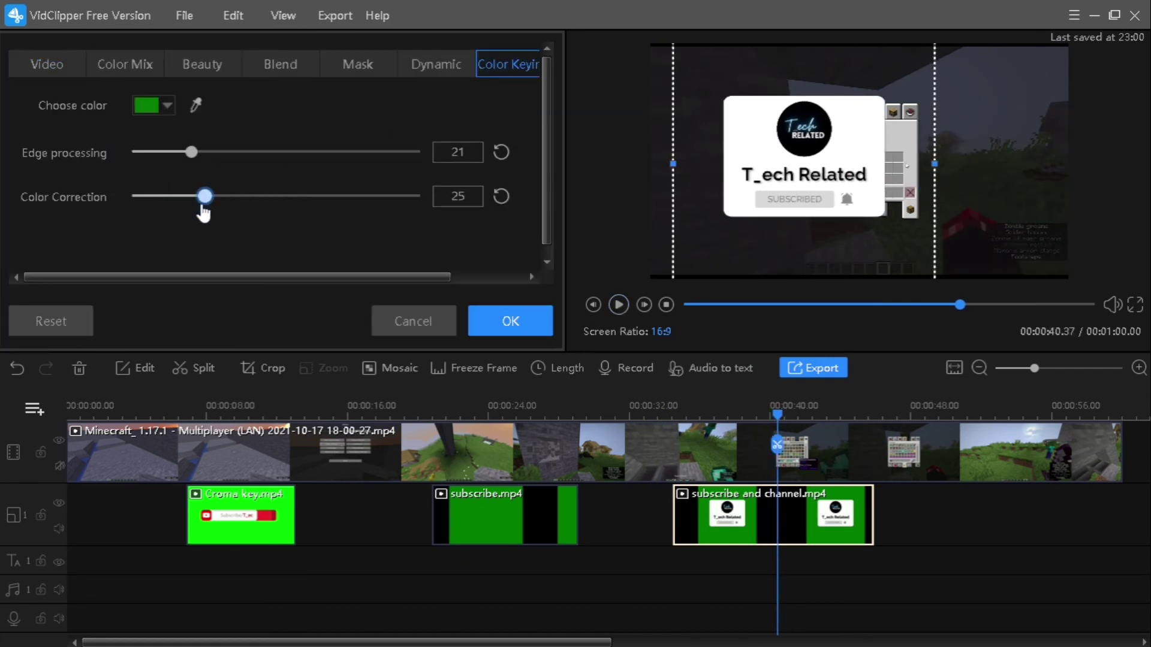
pyautogui.click(510, 321)
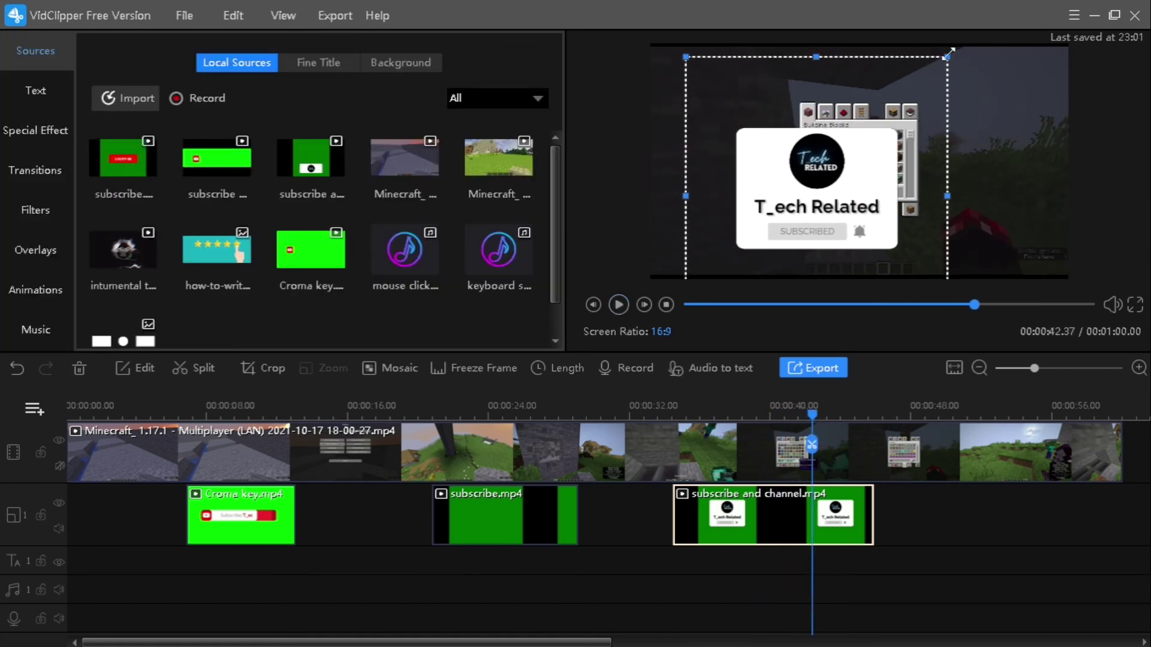
pyautogui.moveTo(948, 52); pyautogui.dragTo(923, 126)
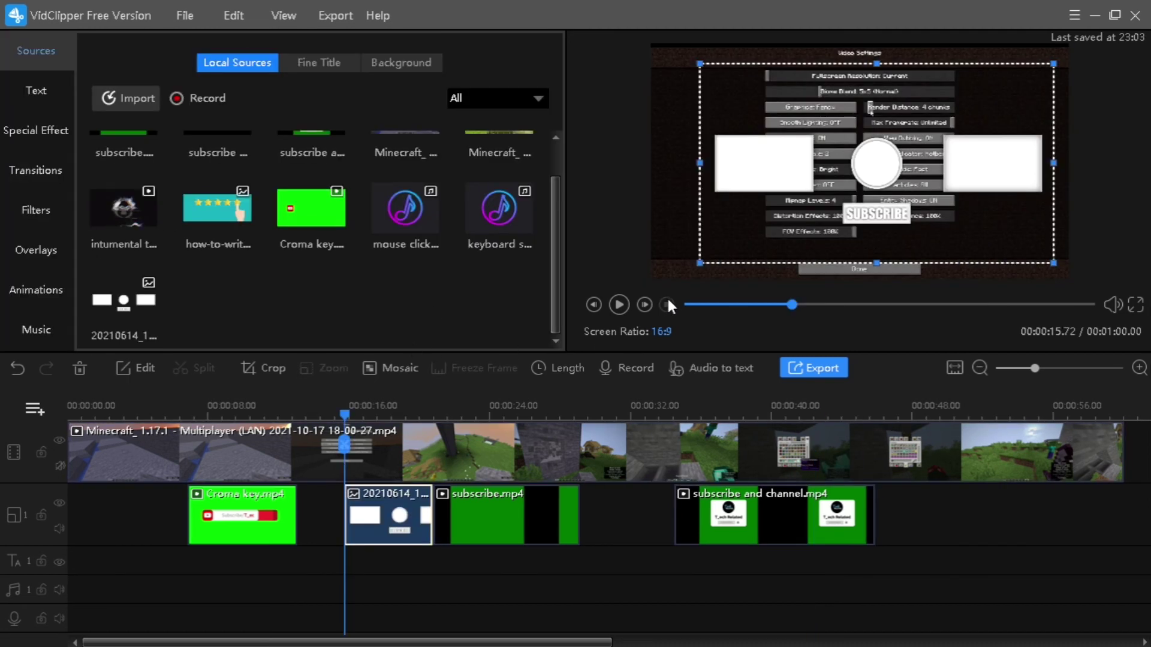
# Step: Play back the end-screen image with the white boxes and SUBSCRIBE label over the footage, and pause the preview
pyautogui.click(628, 305)
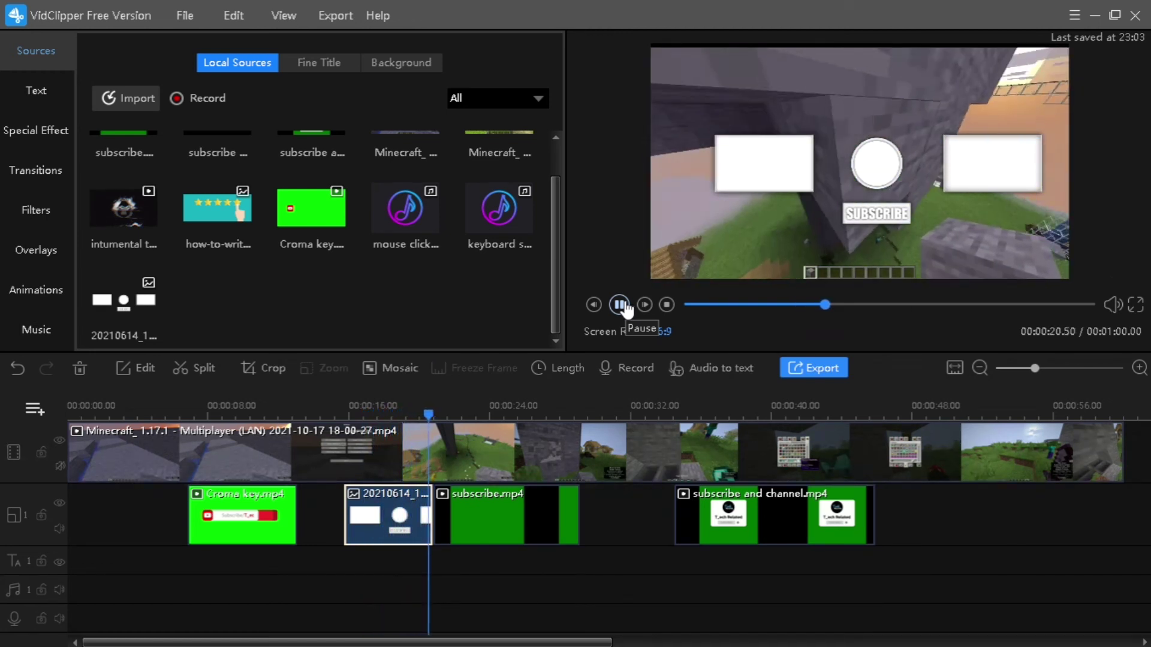
pyautogui.click(623, 305)
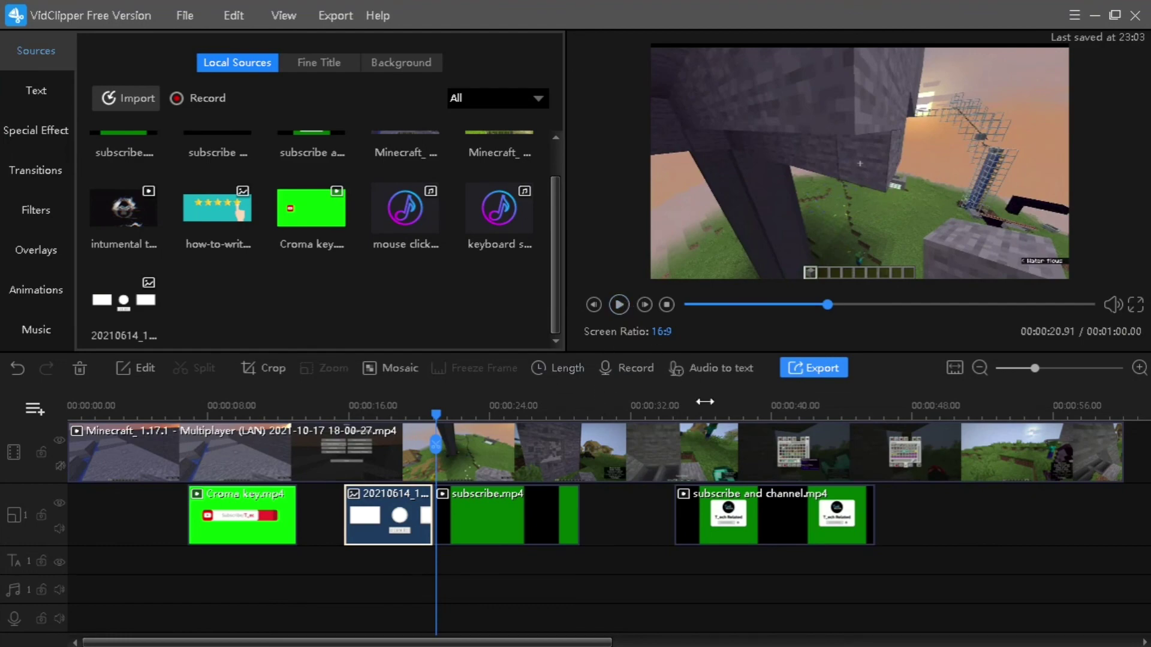